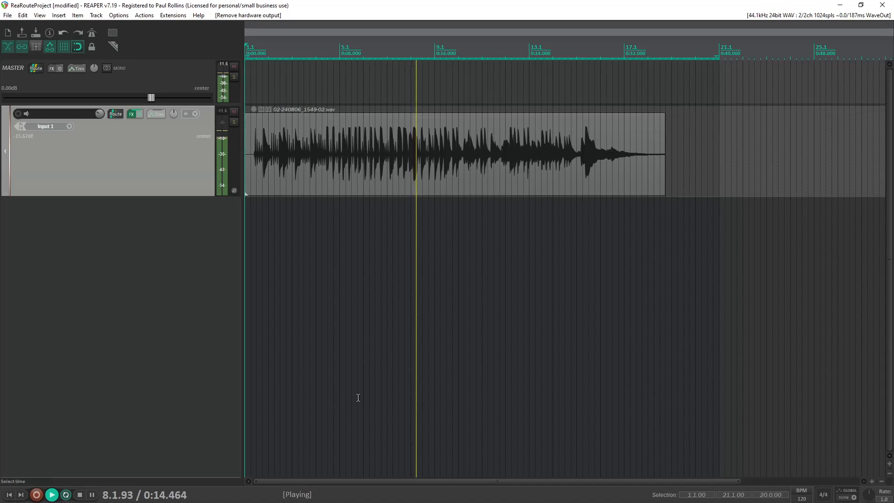
Step: Stop playback and examine the amplifier, cabinet and effects sections of the STL AmpHub plugin on track 1
left_click(78, 497)
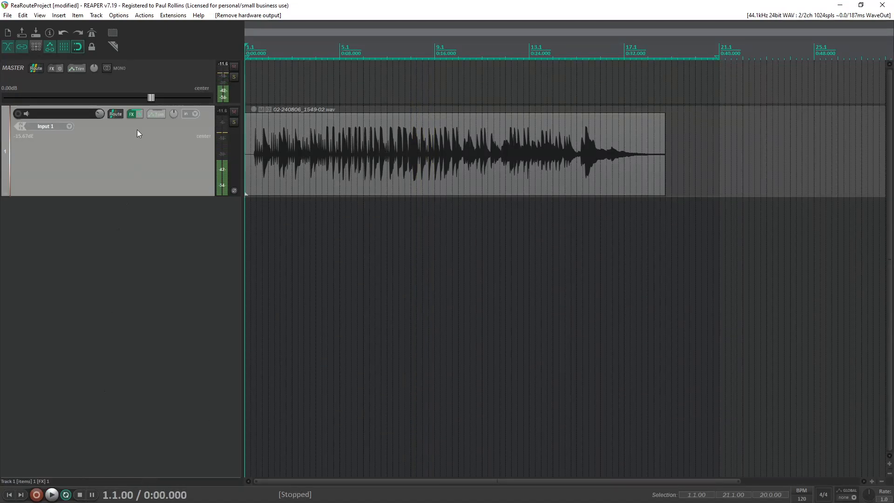
left_click(132, 113)
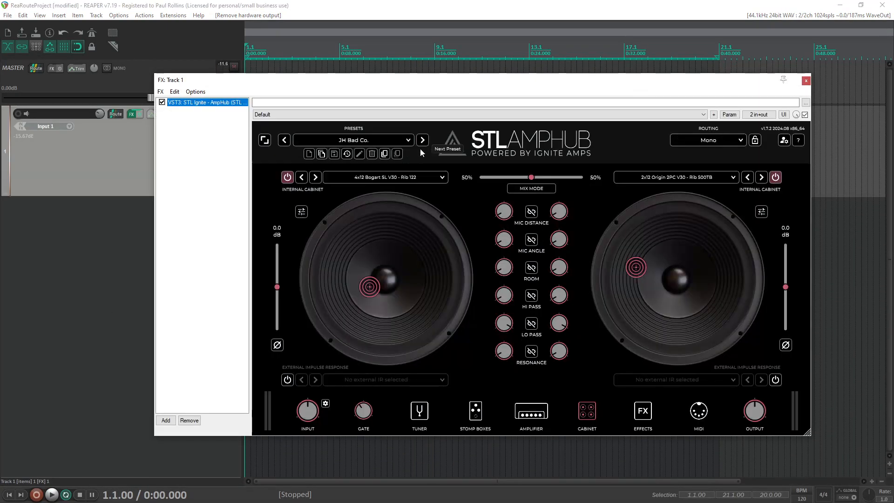
left_click(531, 412)
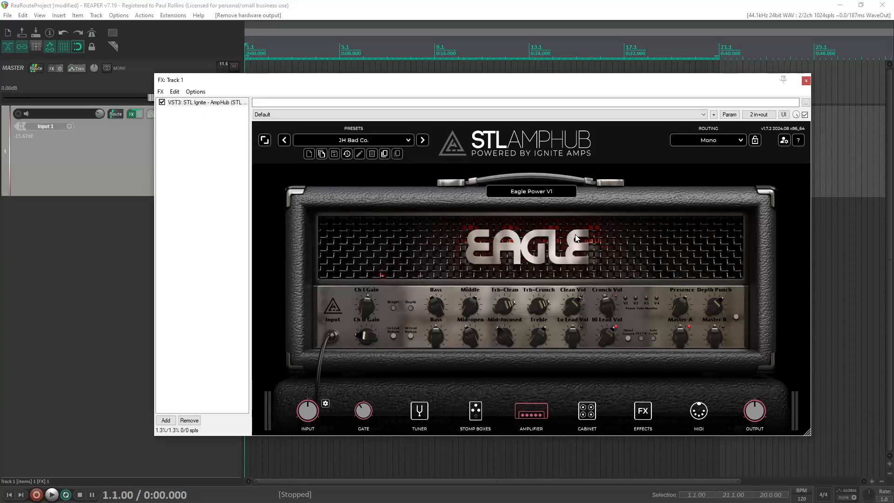
left_click(588, 411)
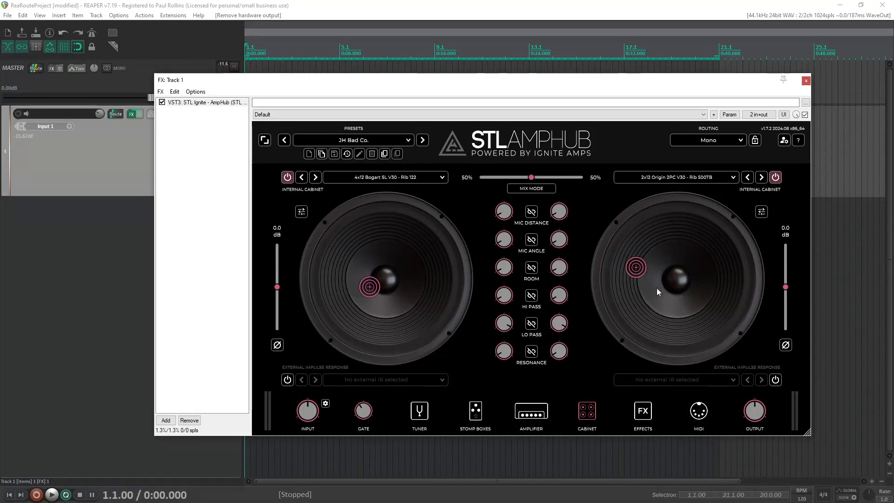
left_click(642, 410)
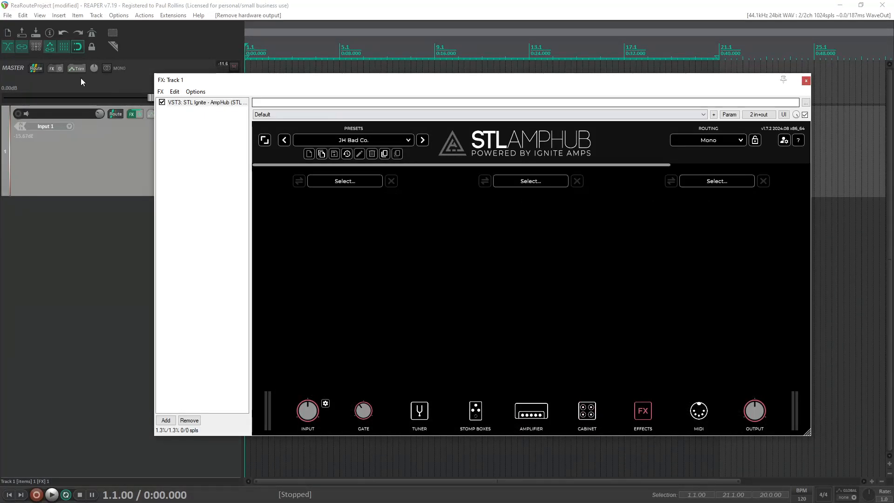
left_click(805, 81)
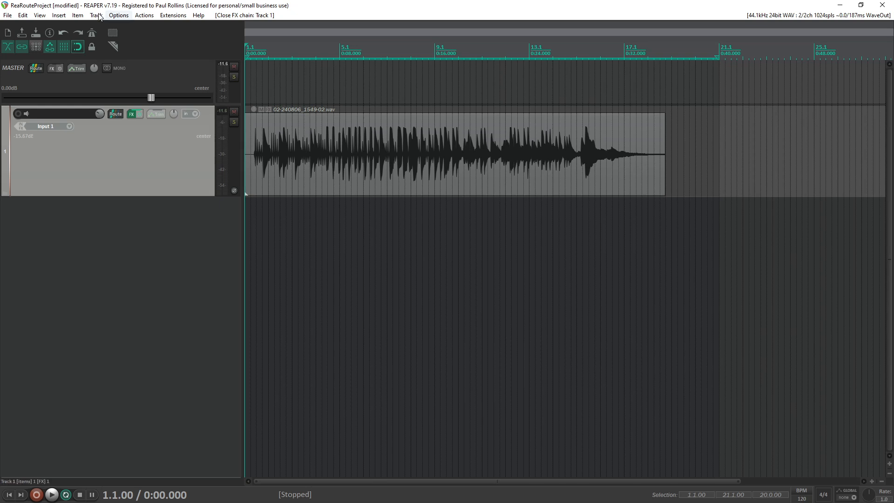
Step: Set the recording input of track 1 to mono ReaRoute 3
left_click(57, 127)
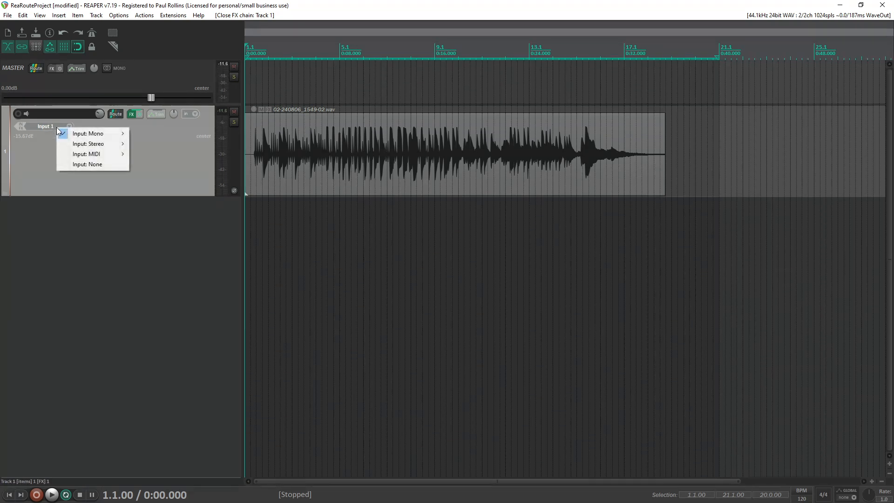
mouse_move(85, 134)
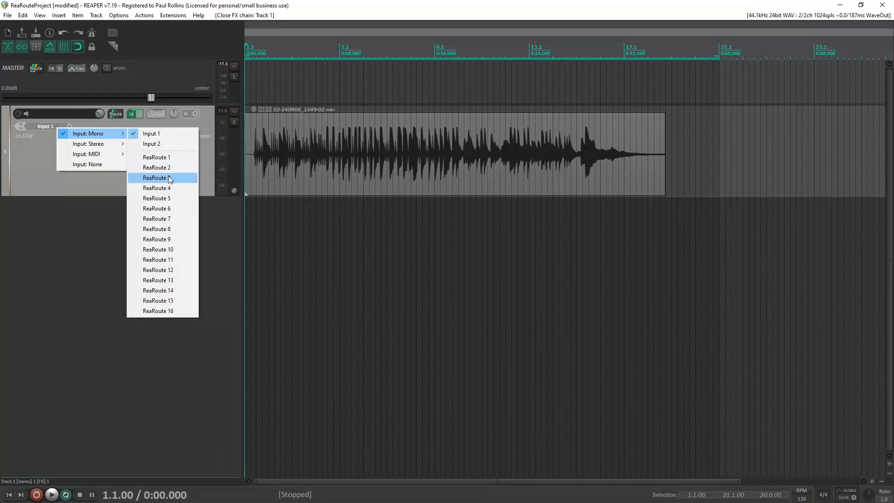
left_click(179, 178)
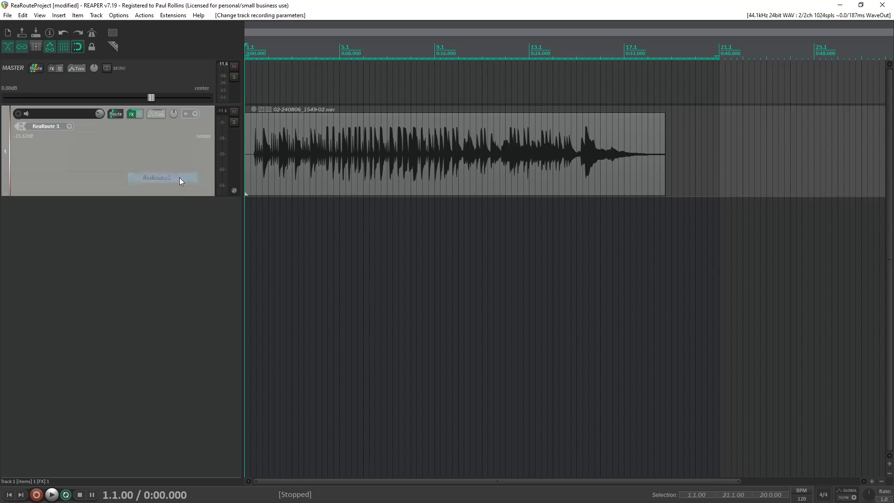
Step: Add ReaRoute 1 / ReaRoute 2 as an audio hardware output in the routing of track 1
left_click(114, 114)
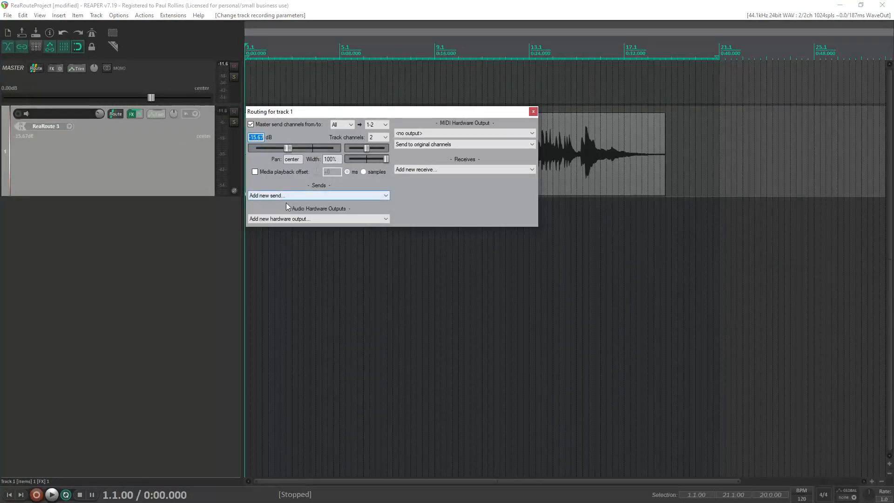
left_click(293, 218)
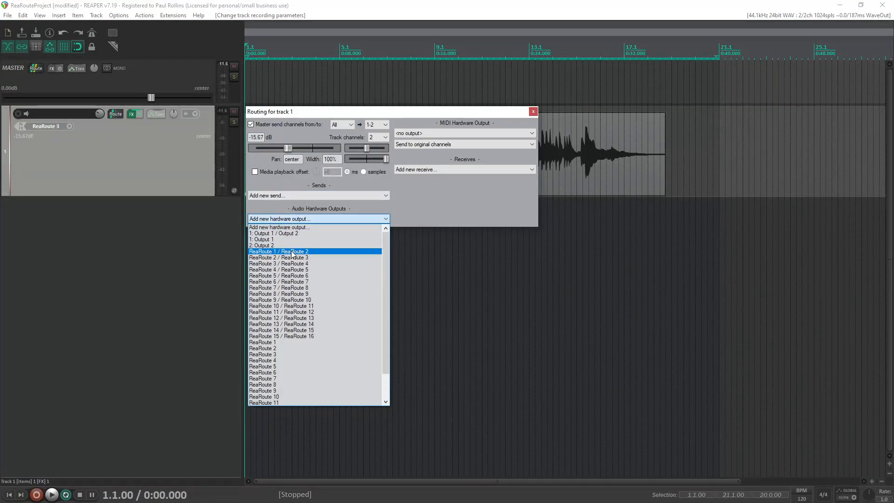
left_click(289, 252)
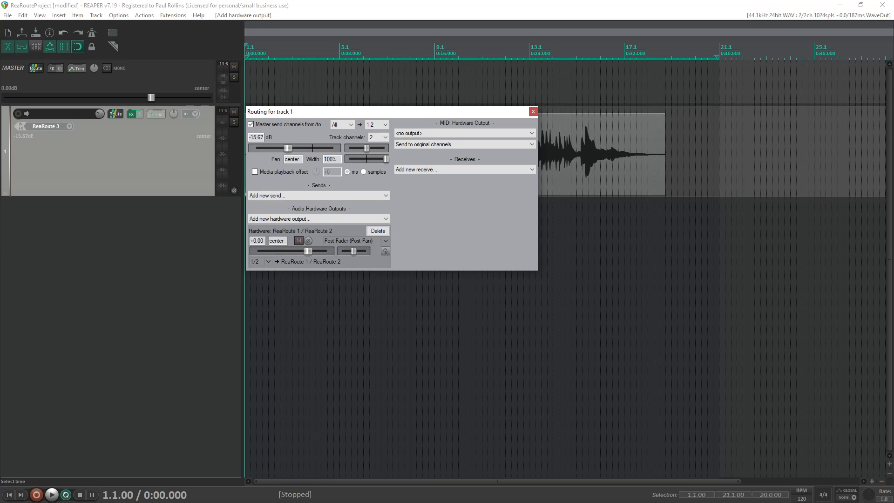
left_click(533, 112)
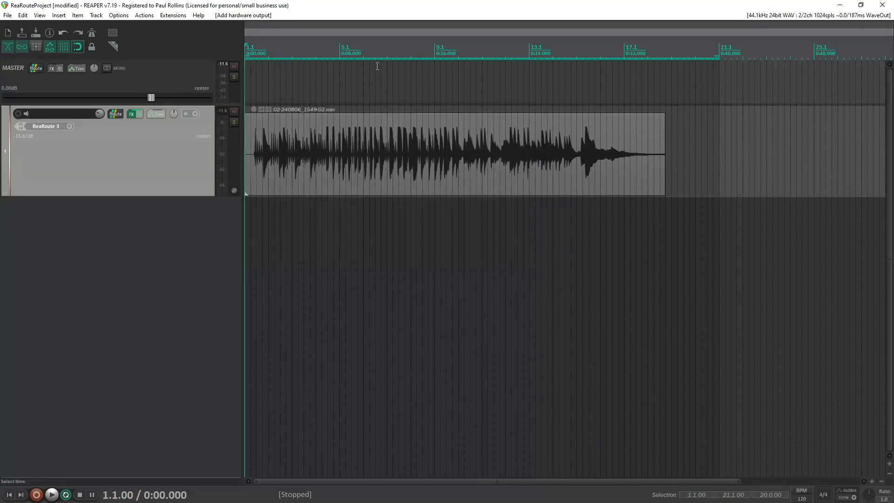
Step: Play the guitar recording from 5.3.00 to check its signal and stop playback
left_click(350, 48)
key("space")
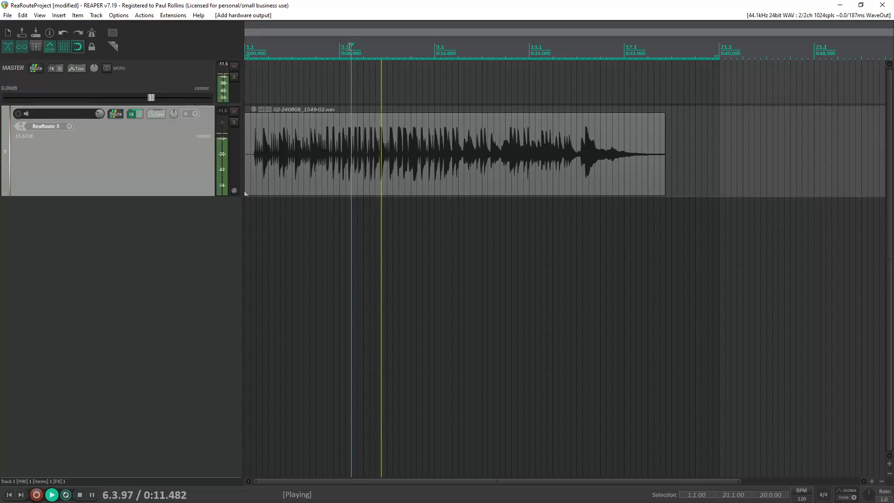
key("space")
key("space")
key("space")
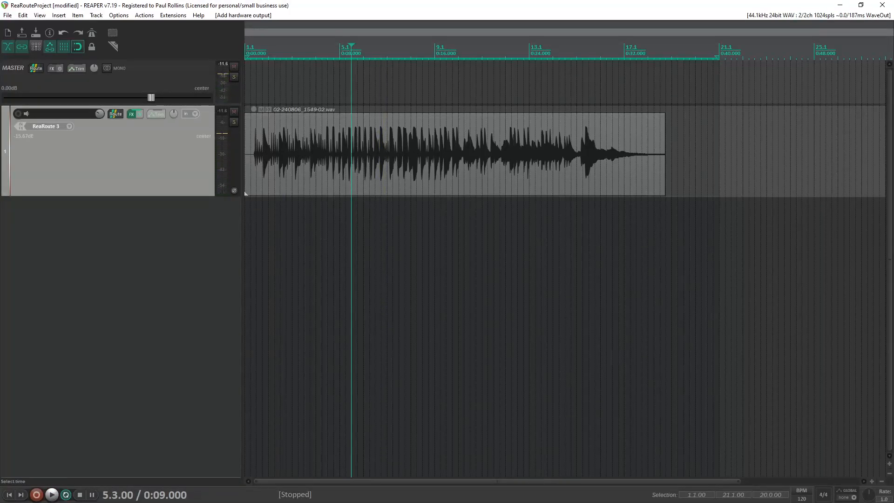
Step: Switch to TONEX and set up a new Tone Model for Guitar with the Amp and Cab rig type
key("alt+Tab")
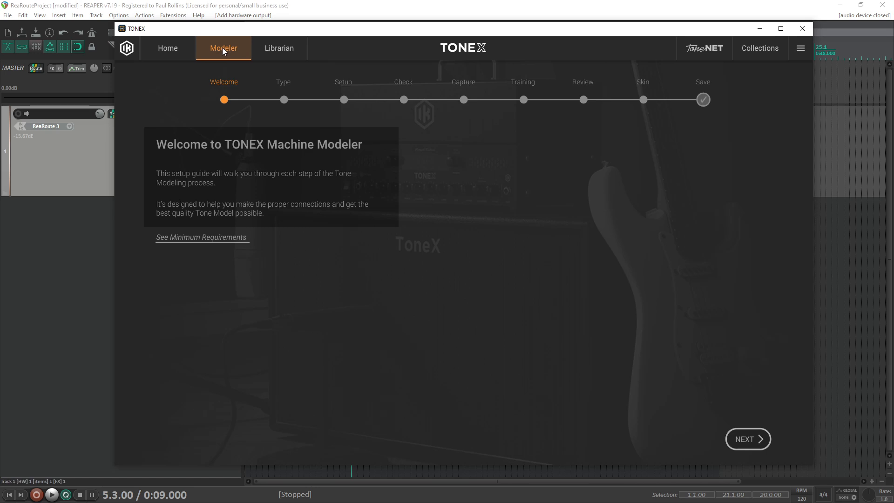
left_click(746, 439)
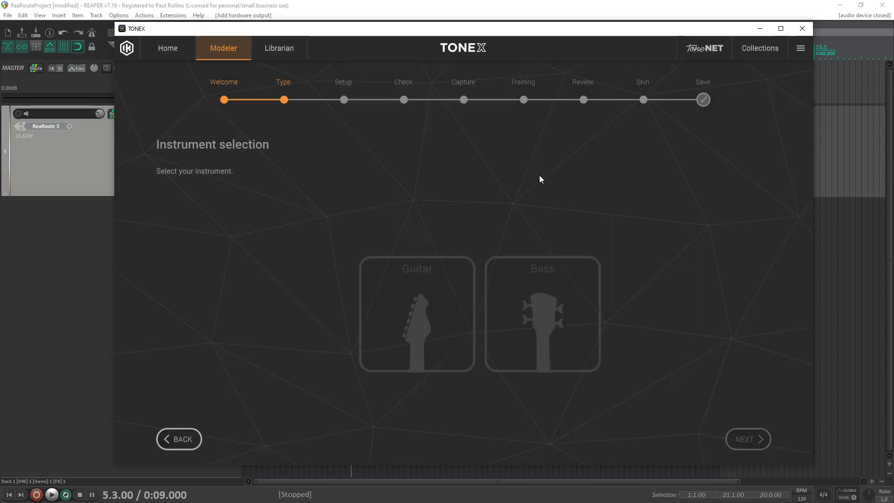
left_click(417, 296)
left_click(755, 438)
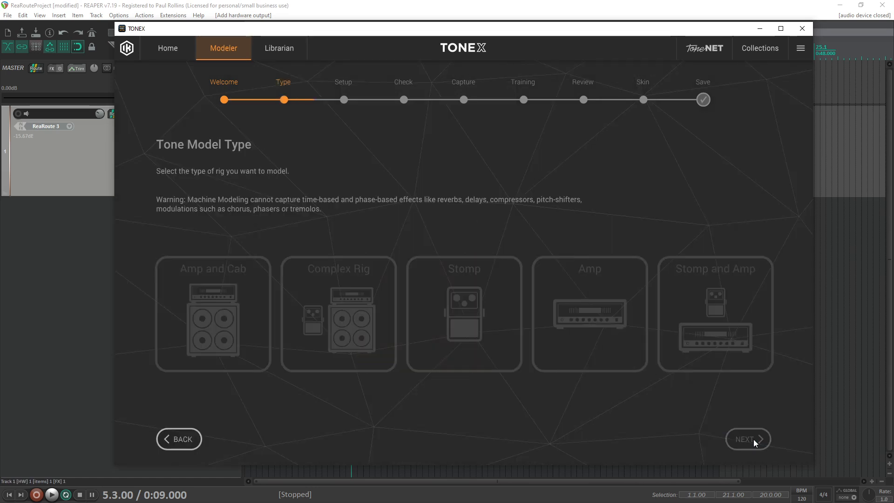
left_click(267, 331)
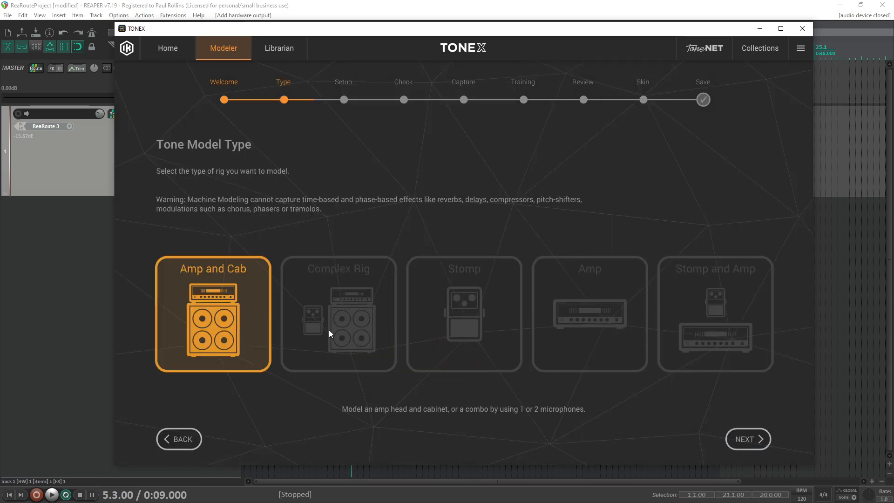
left_click(743, 437)
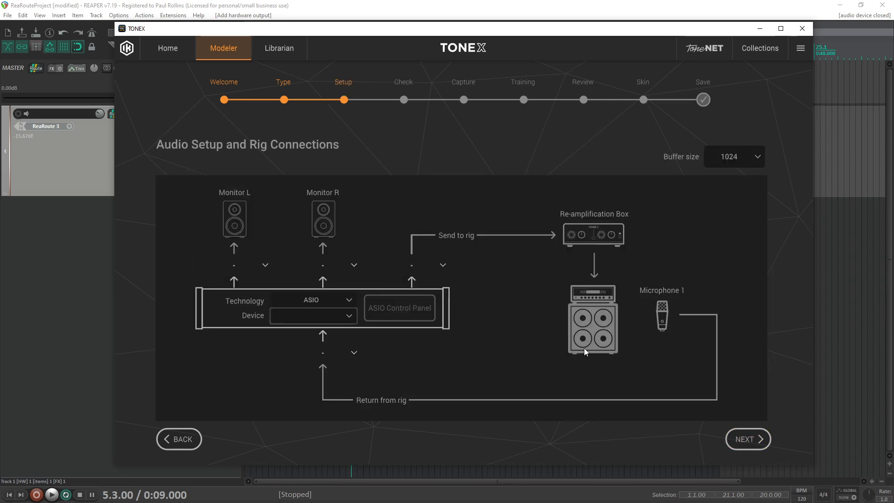
Step: Try to select ReaRoute ASIO (x64) as the audio device for the rig connections
left_click(331, 314)
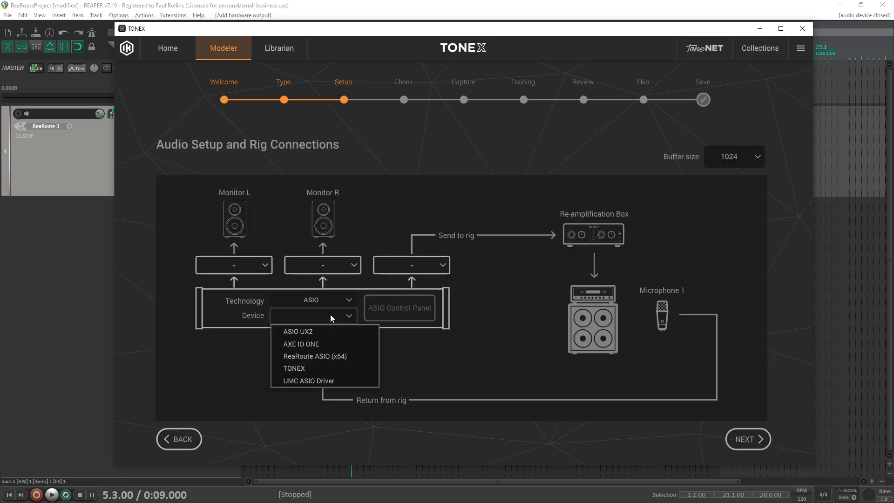
left_click(331, 357)
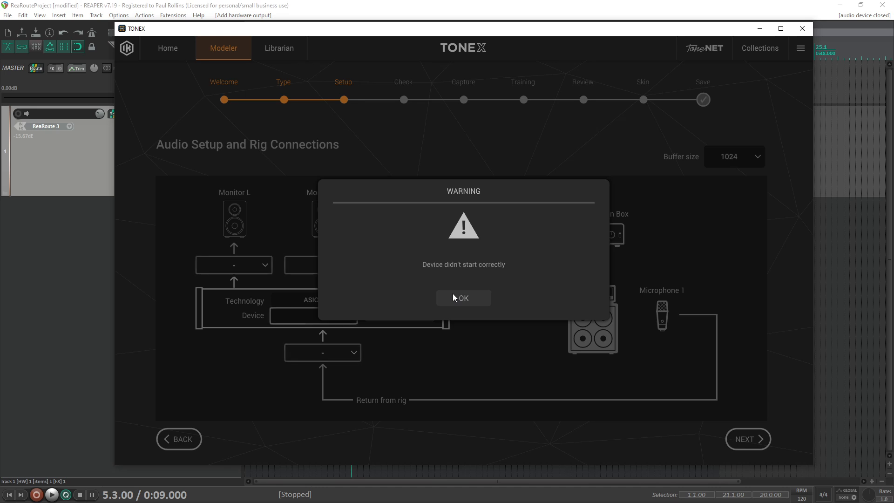
left_click(468, 297)
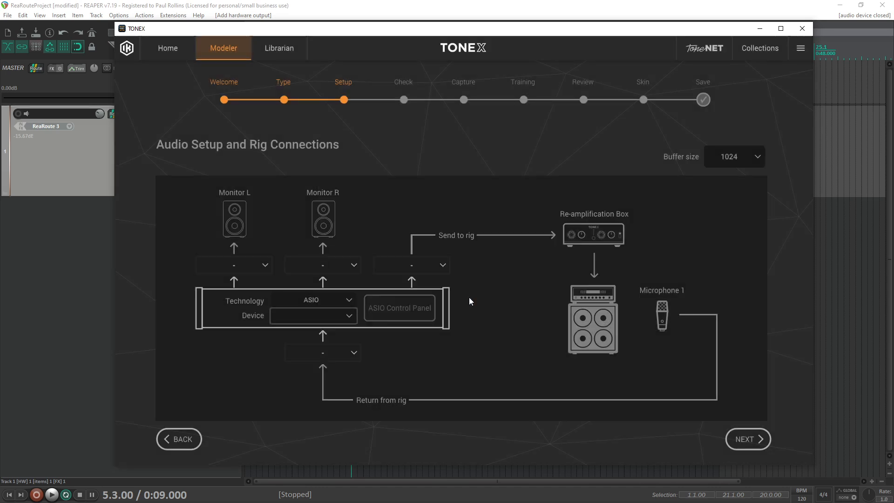
Step: Play the REAPER project from 2.3.00 while selecting ReaRoute ASIO (x64) as the TONEX audio device, and stop the playback
left_click(49, 255)
left_click(280, 63)
key("space")
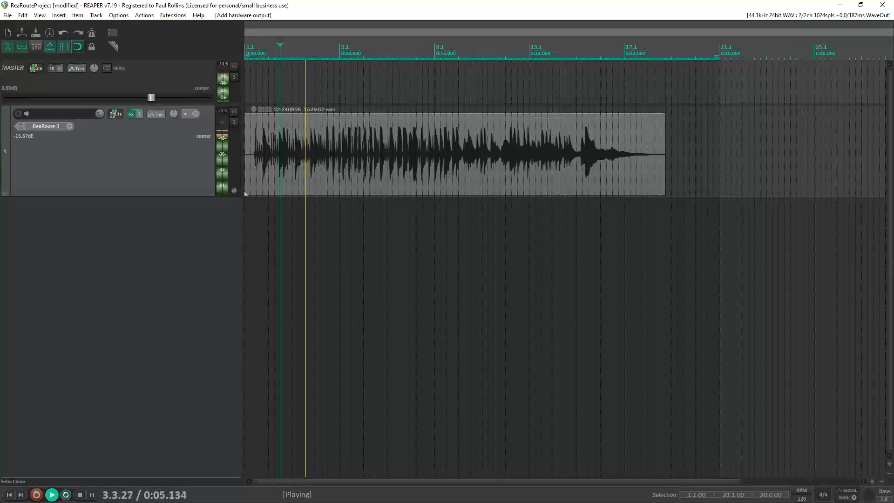
key("alt+Tab")
left_click(330, 315)
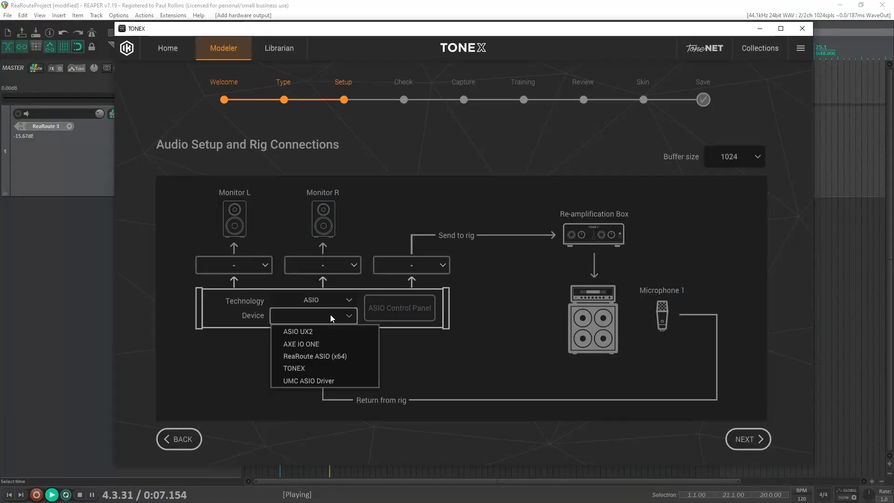
left_click(328, 352)
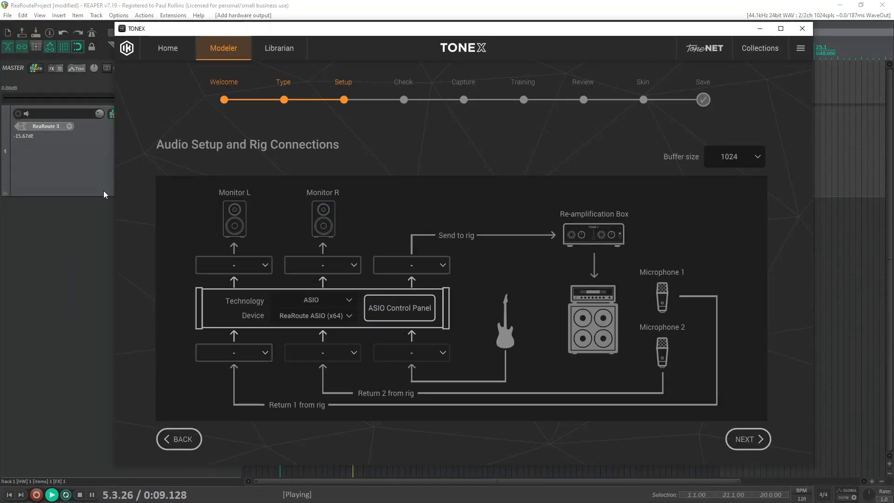
left_click(79, 495)
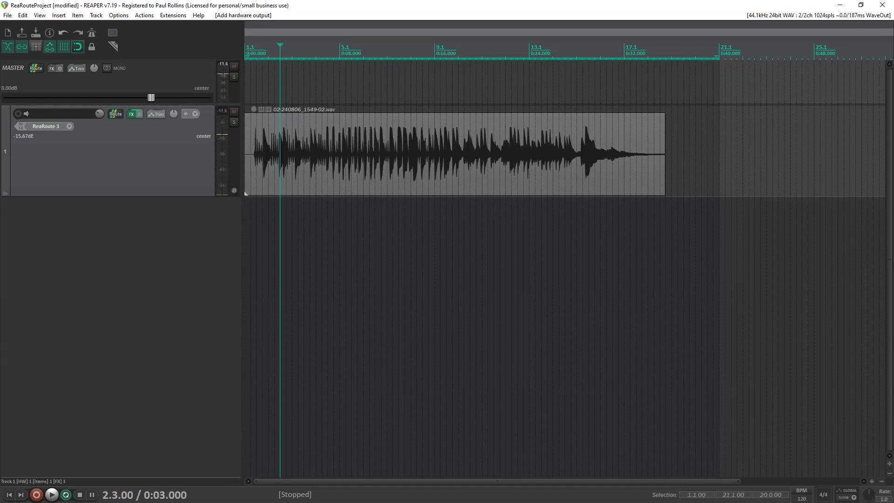
Step: In TONEX, assign ReaRoute REAPER=>CLIENT 1 to Return 1, and further REAPER=>CLIENT channels to Return 2 and the guitar input
key("alt+Tab")
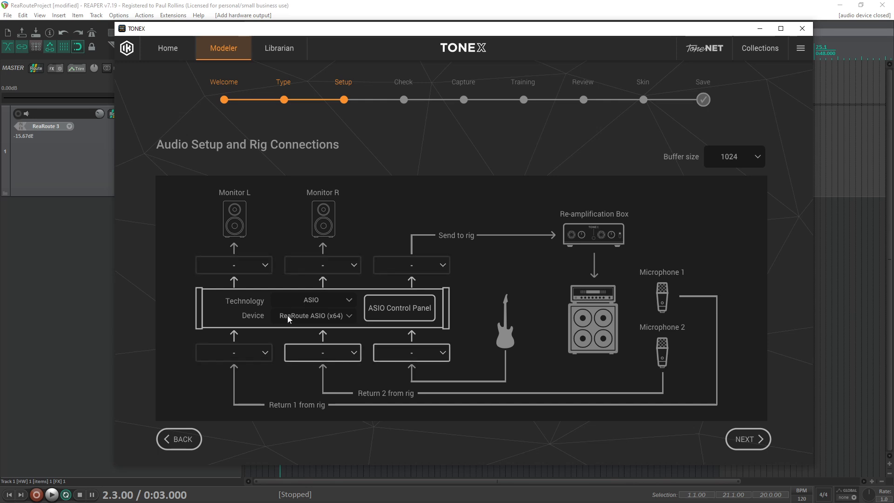
left_click(249, 353)
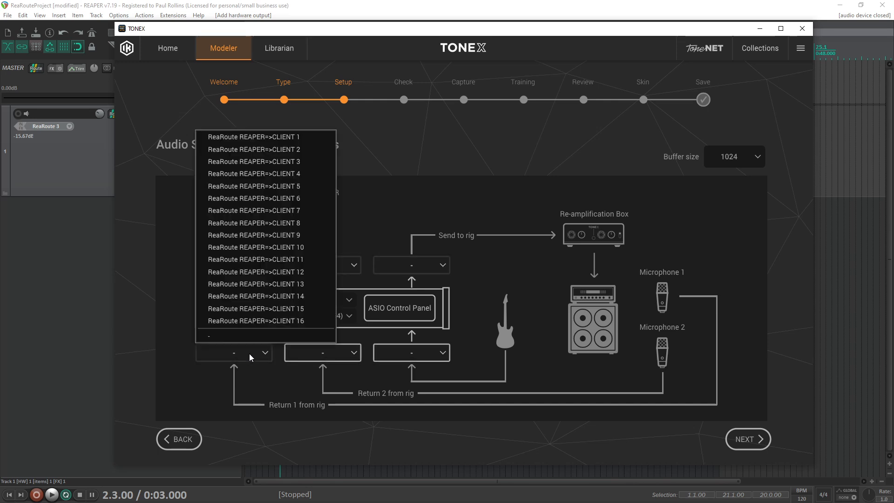
left_click(270, 137)
left_click(309, 352)
left_click(339, 145)
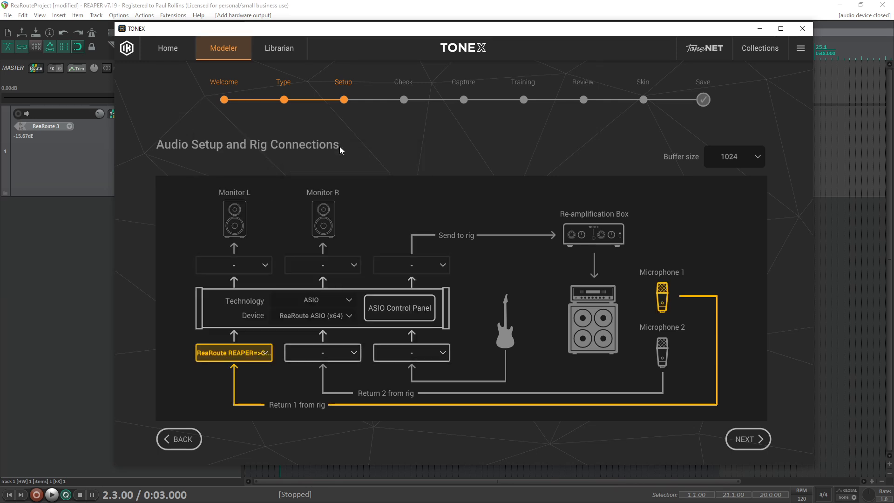
left_click(422, 349)
left_click(449, 161)
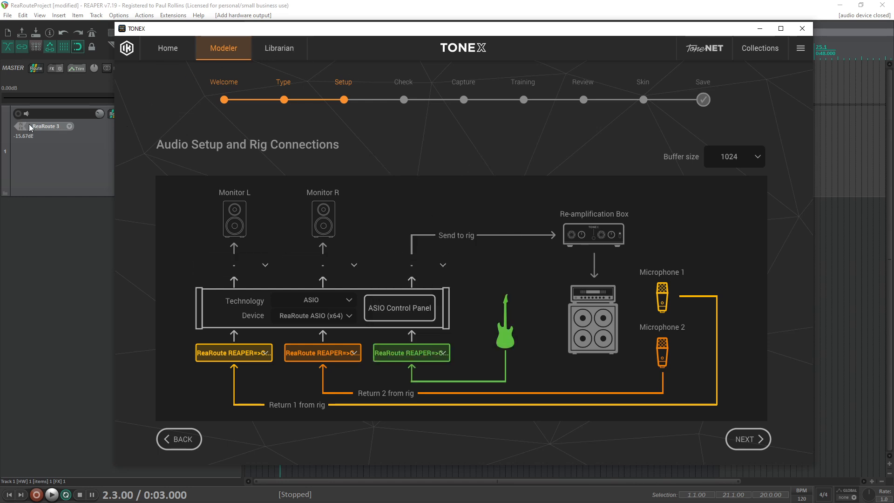
Step: Assign ReaRoute Client=>REAPER 1 to Monitor L, REAPER 2 to Monitor R and REAPER 3 to the send to the rig
left_click(209, 262)
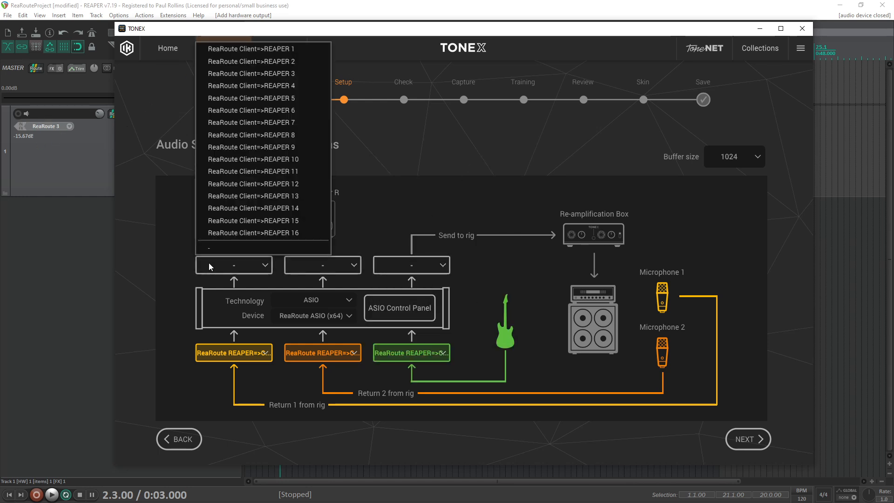
left_click(271, 51)
left_click(334, 264)
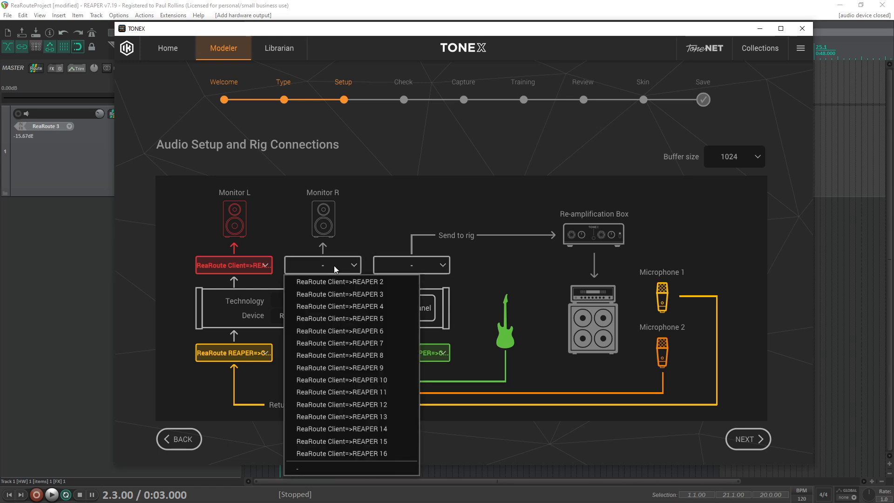
left_click(346, 282)
left_click(420, 264)
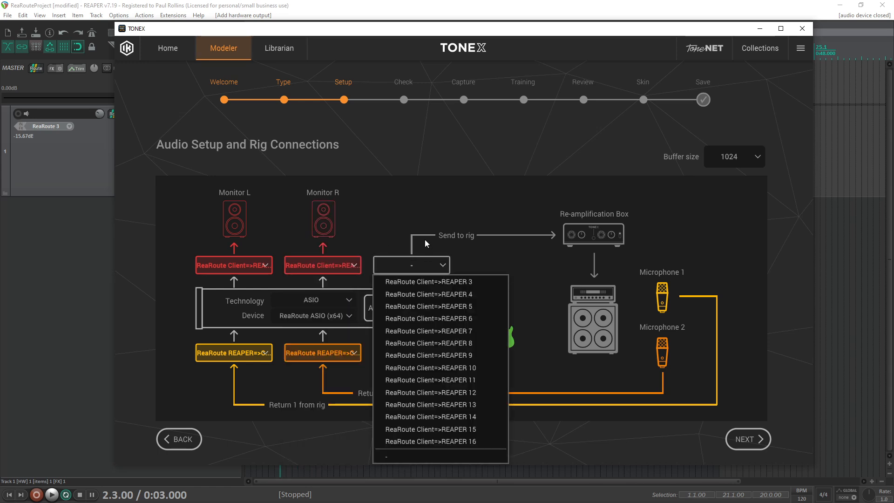
left_click(429, 277)
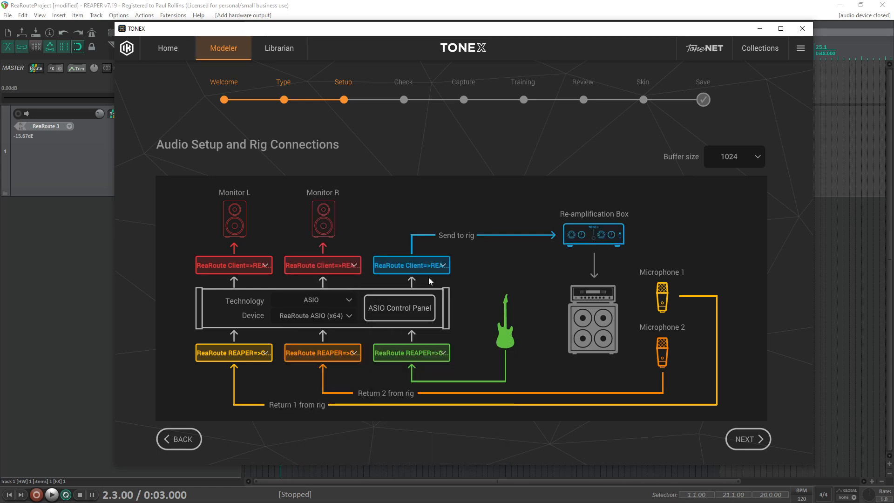
Step: Proceed past the rig connections, input level and send level pages, and play the Rider sample as source for the return levels check
left_click(742, 440)
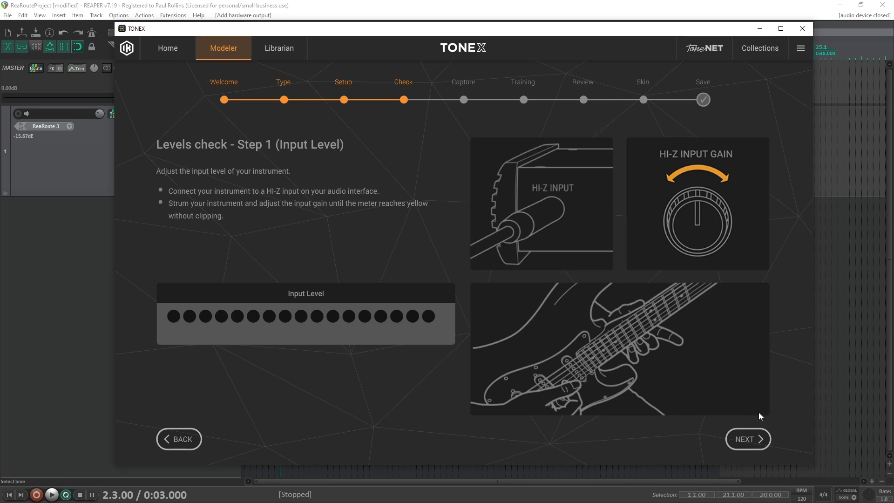
left_click(759, 437)
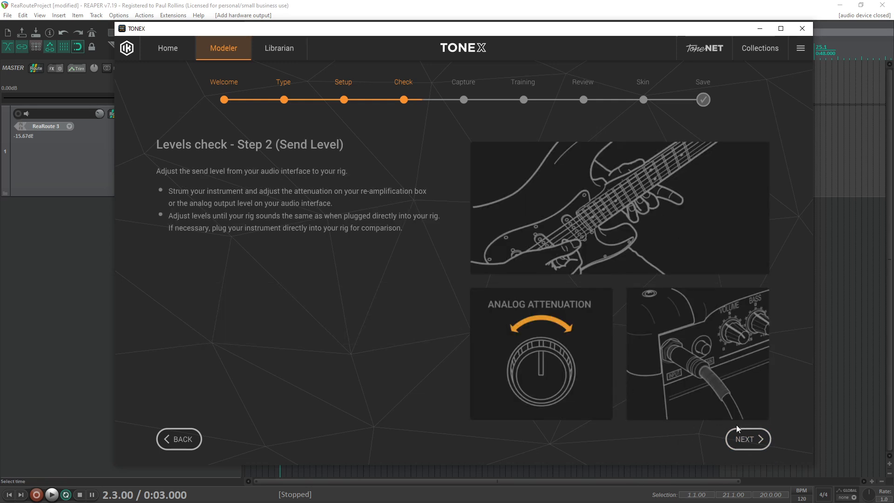
left_click(739, 439)
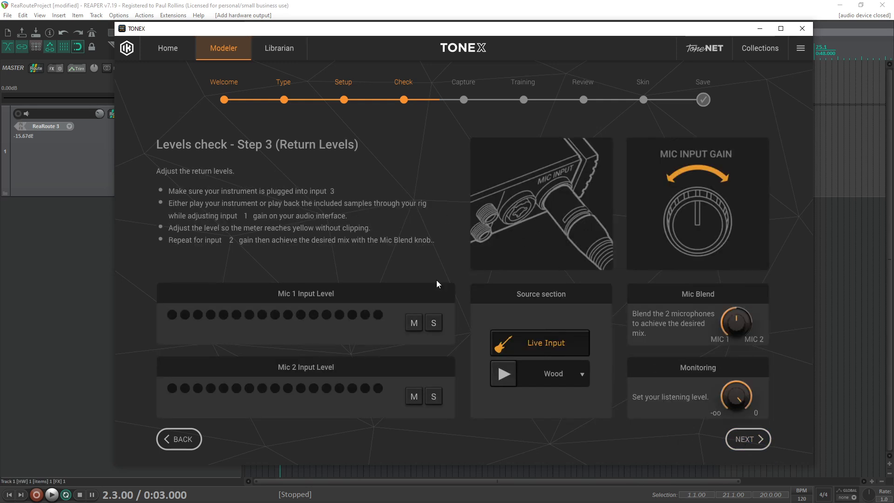
left_click(534, 375)
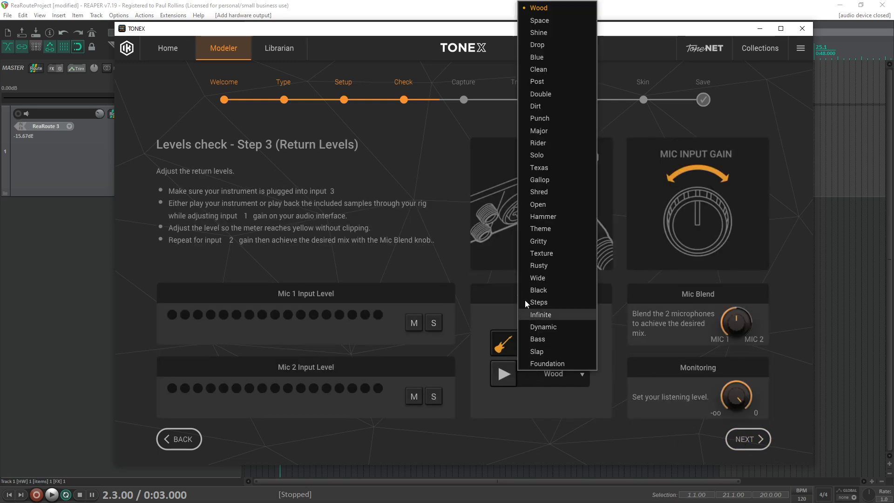
left_click(545, 144)
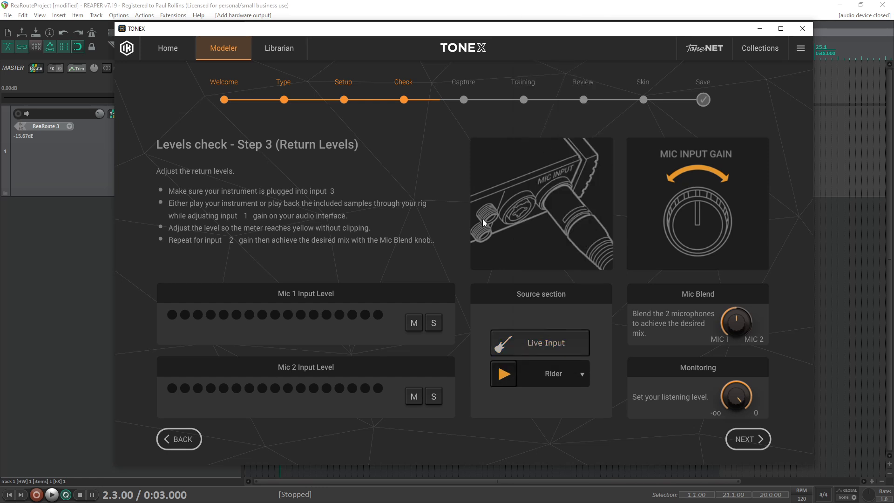
Step: In REAPER, arm track 1 for recording and adjust its volume to -13.70 dB while checking the mic input levels in TONEX
left_click(20, 113)
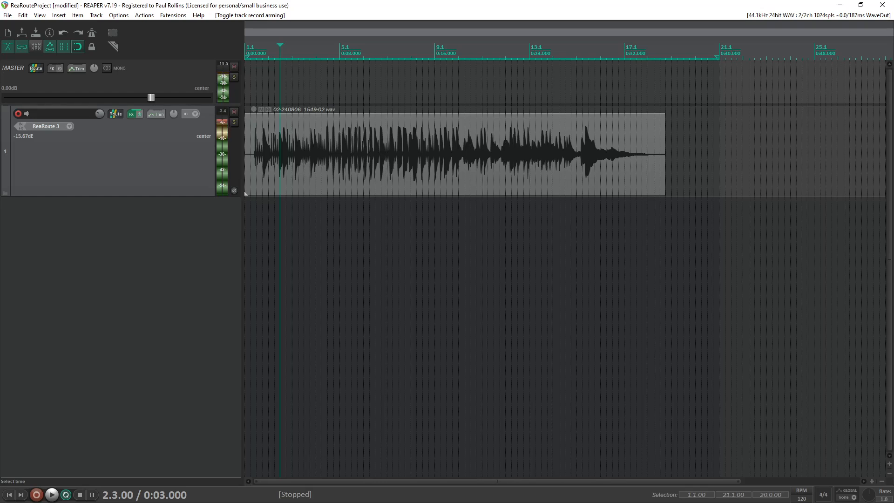
key("alt+Tab")
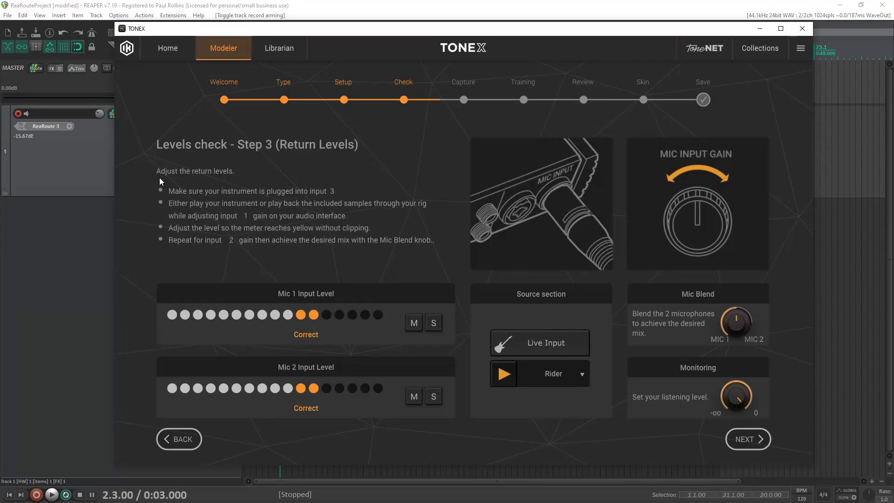
left_click(99, 115)
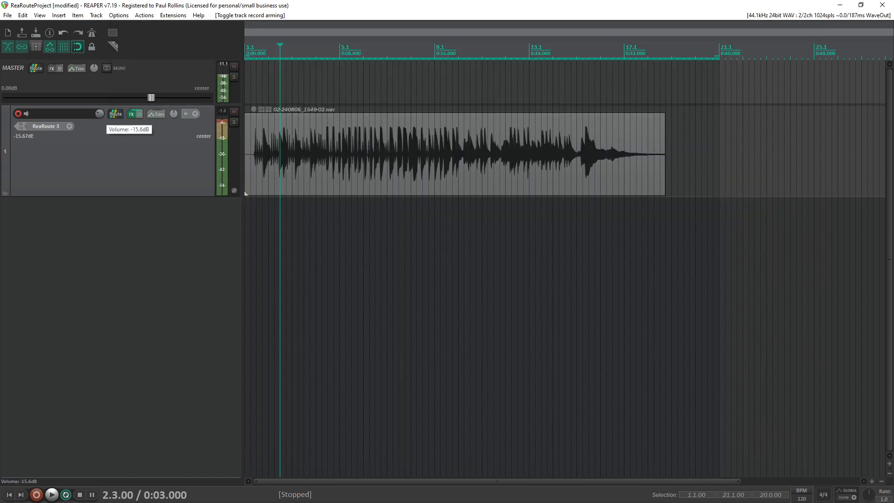
left_click_drag(99, 116, 98, 115)
key("alt+Tab")
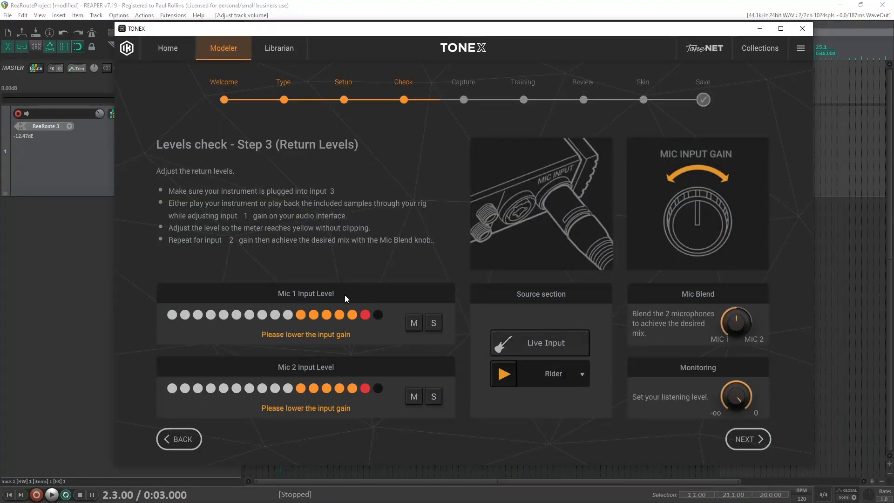
left_click_drag(99, 112, 99, 113)
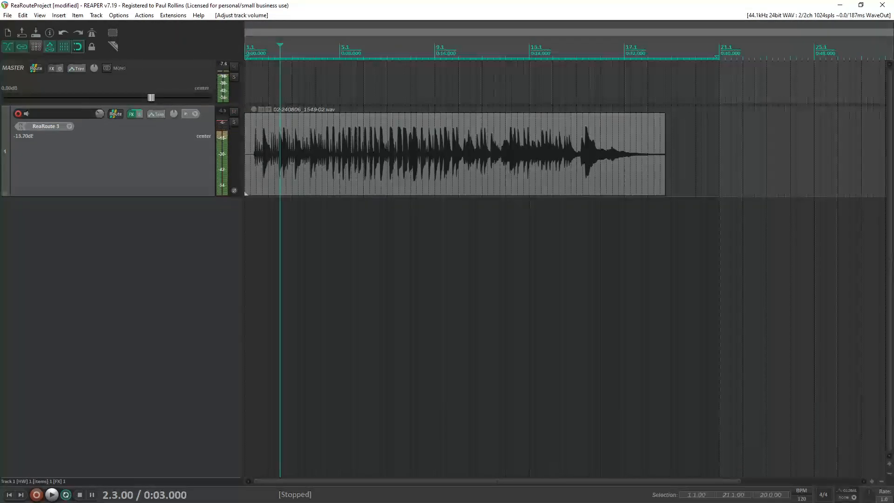
key("alt+Tab")
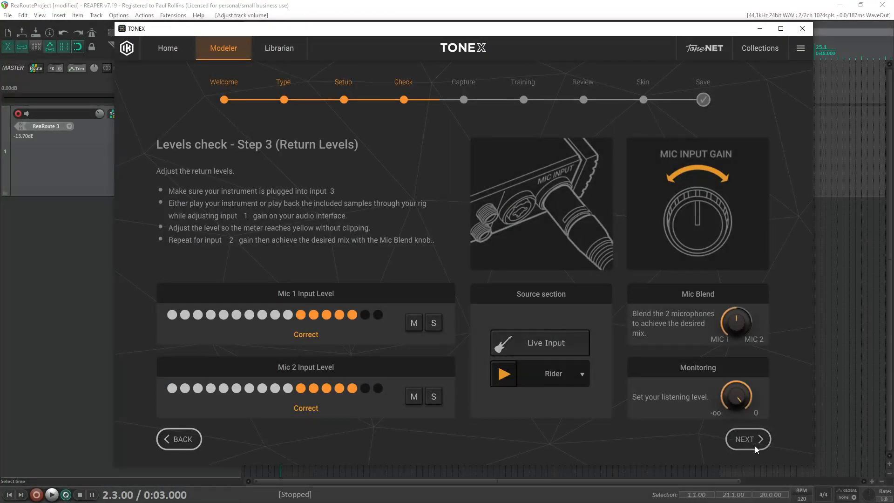
Step: Proceed to the Capture stage, capture the rig, and keep the completed capture instead of starting over
left_click(747, 439)
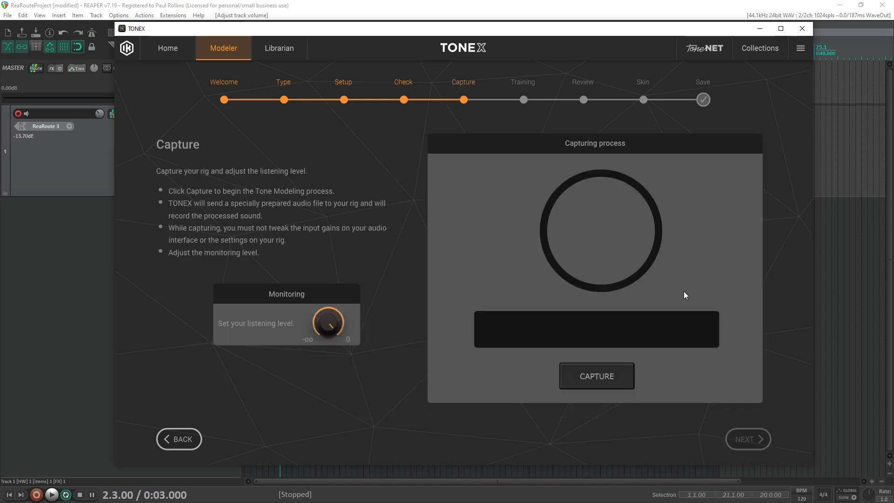
left_click(589, 377)
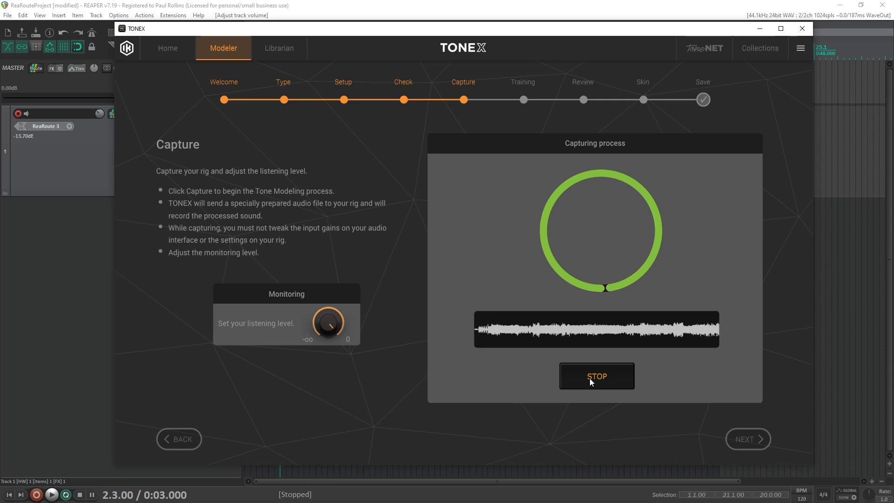
left_click(589, 377)
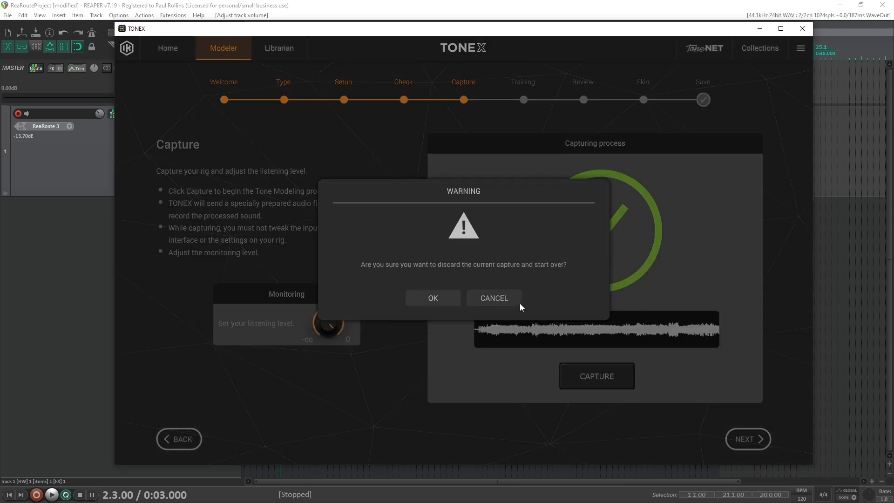
left_click(487, 296)
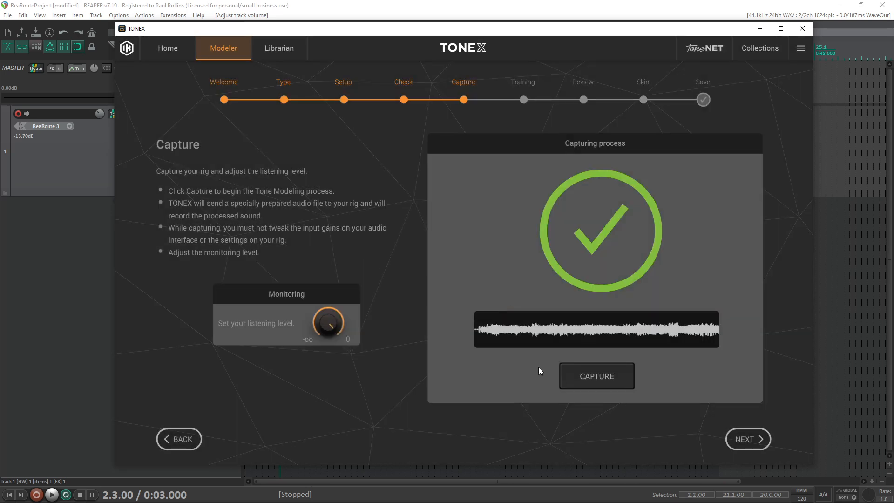
Step: Compare the training accuracy levels, choose Default, and start the Default training of the Tone Model
left_click(745, 439)
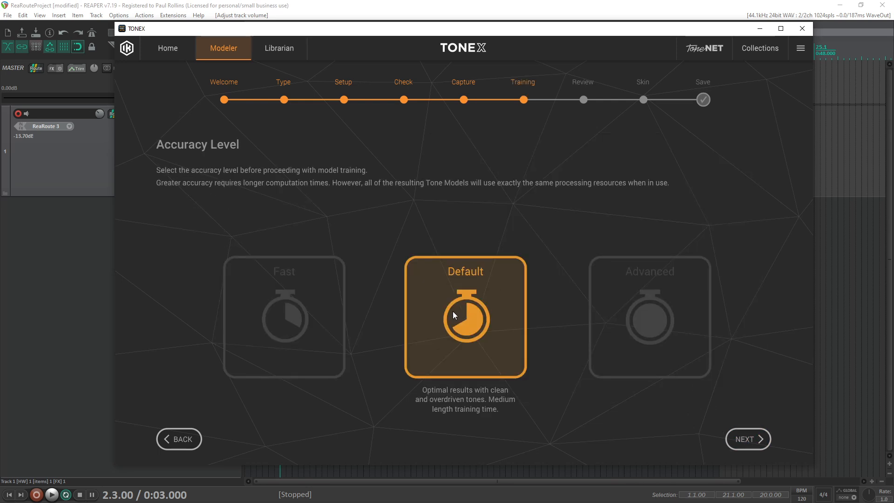
left_click(666, 318)
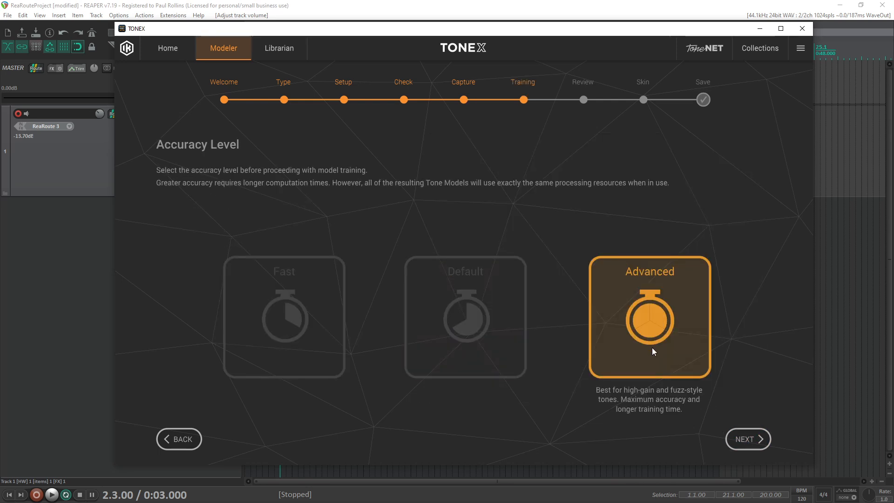
left_click(315, 345)
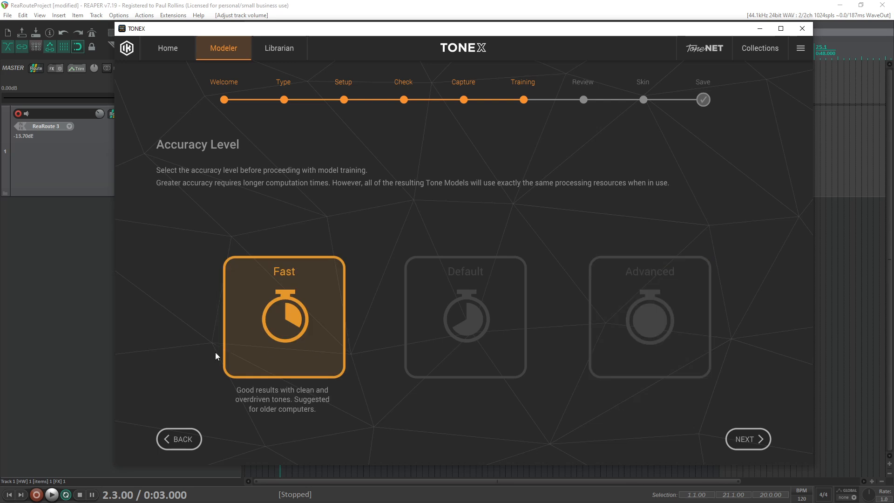
left_click(430, 326)
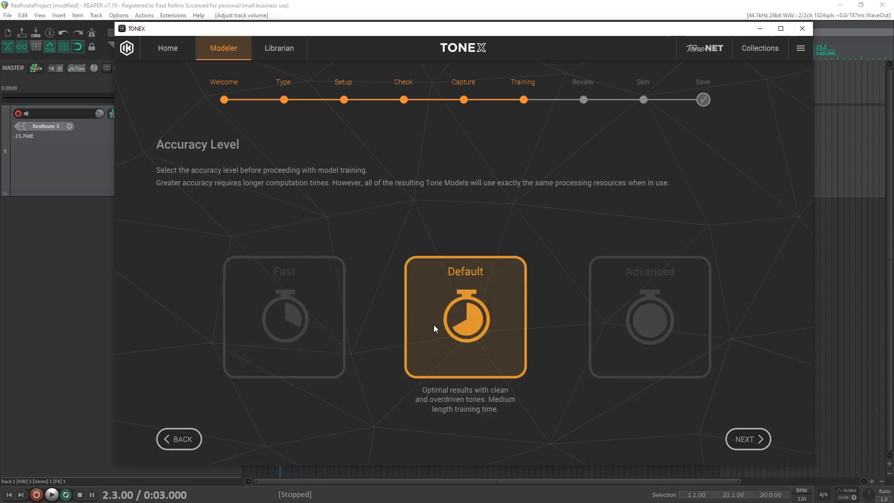
left_click(733, 439)
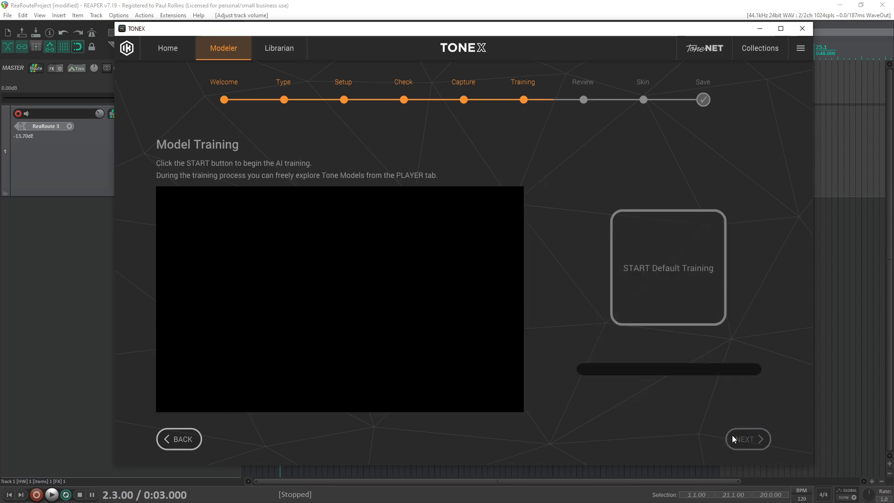
left_click(669, 282)
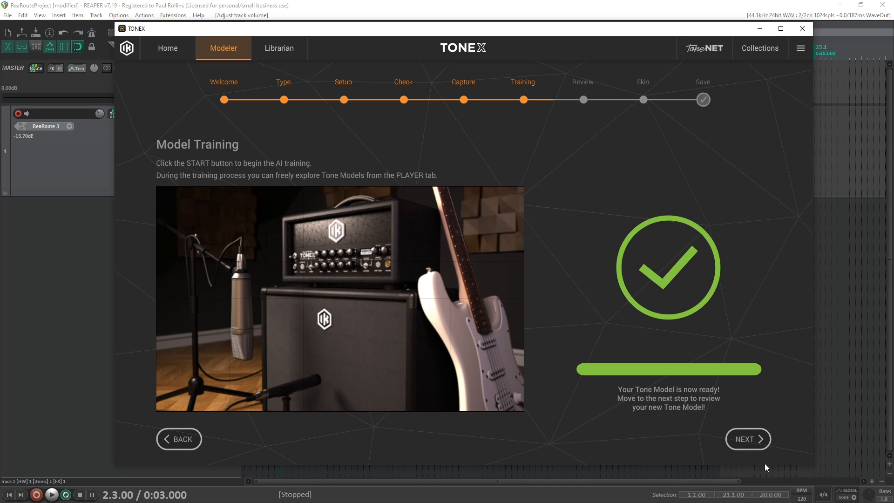
Step: Keep the reviewed audio setup, compare Real Rig and Tone Model using the Rider sample, and proceed to the skin selection
left_click(759, 438)
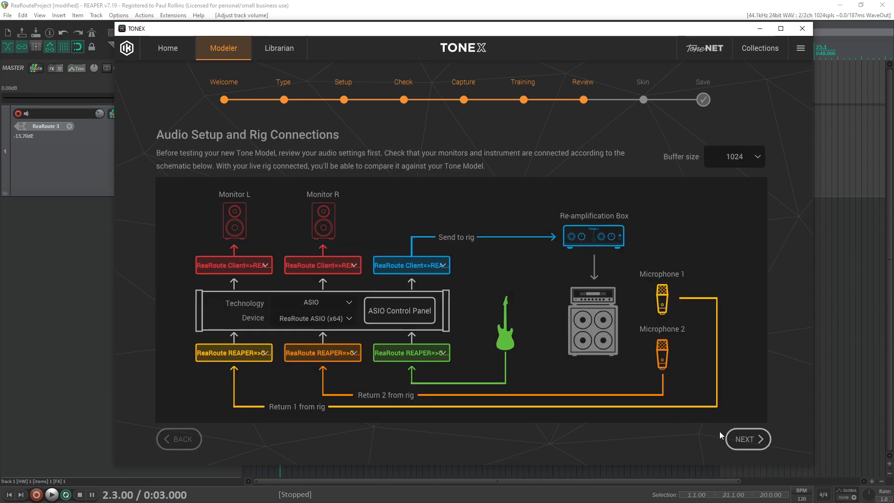
left_click(735, 439)
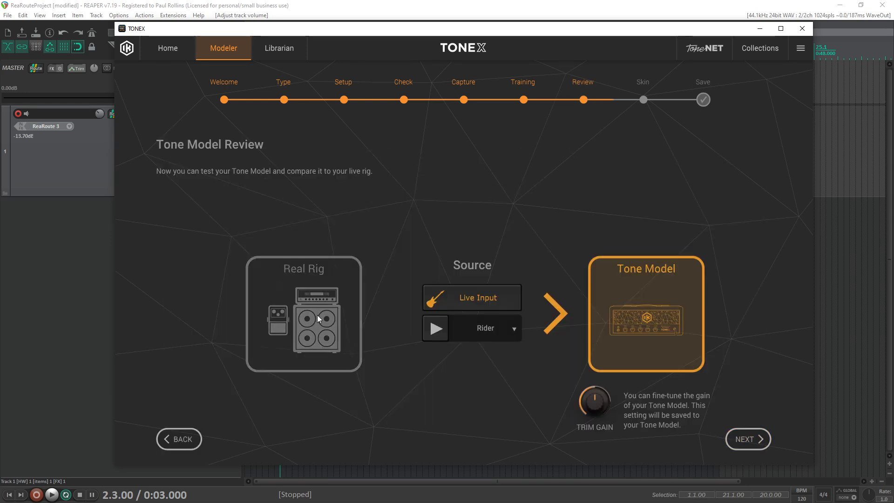
left_click(354, 324)
left_click(431, 329)
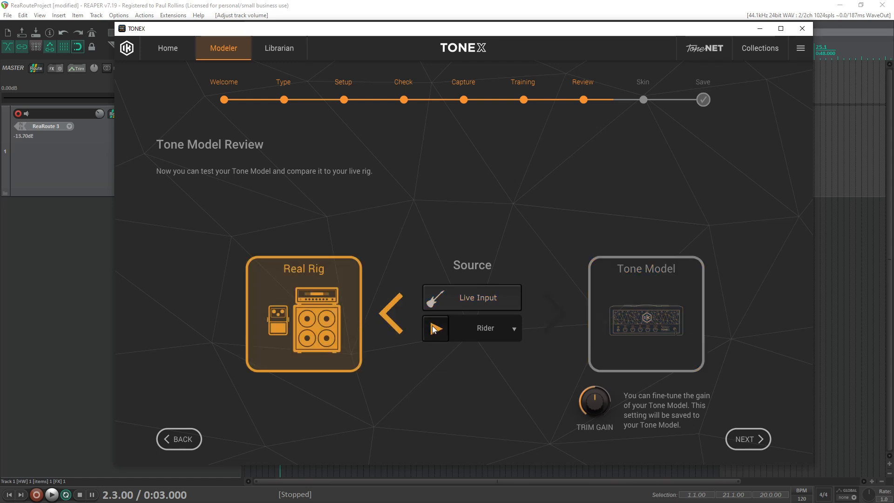
left_click(599, 317)
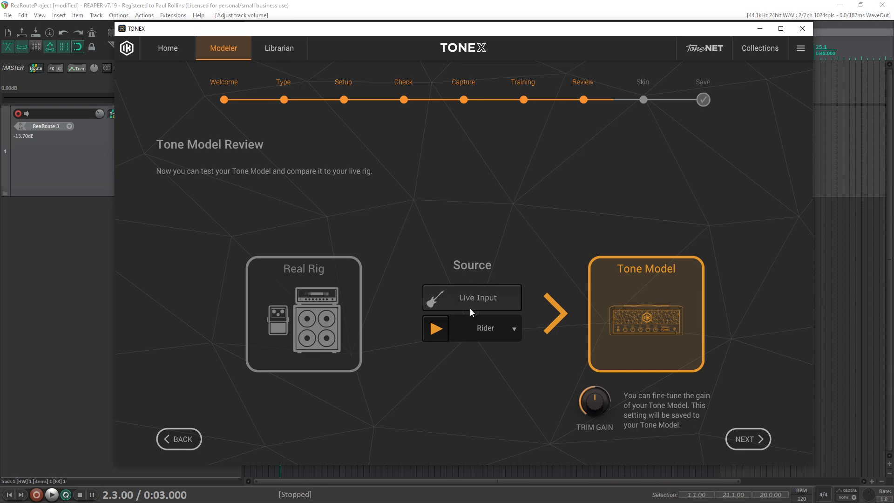
left_click(738, 434)
left_click(738, 435)
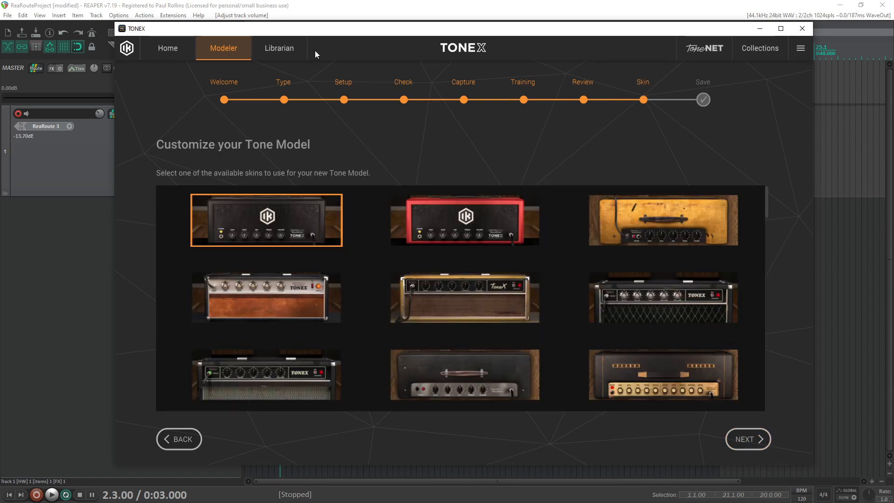
Step: In REAPER, open track 1's STL AmpHub amplifier list and filter it by "eag" to check which real amp Eagle Power V1 is based on
left_click(450, 13)
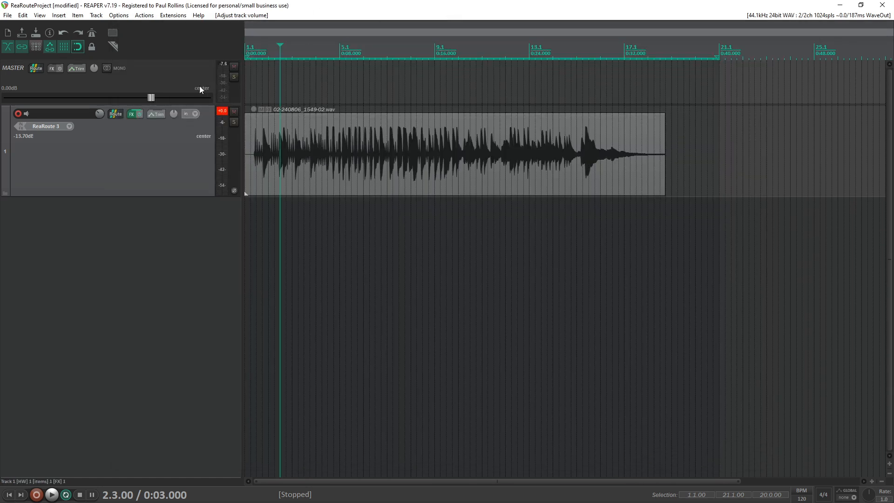
left_click(129, 116)
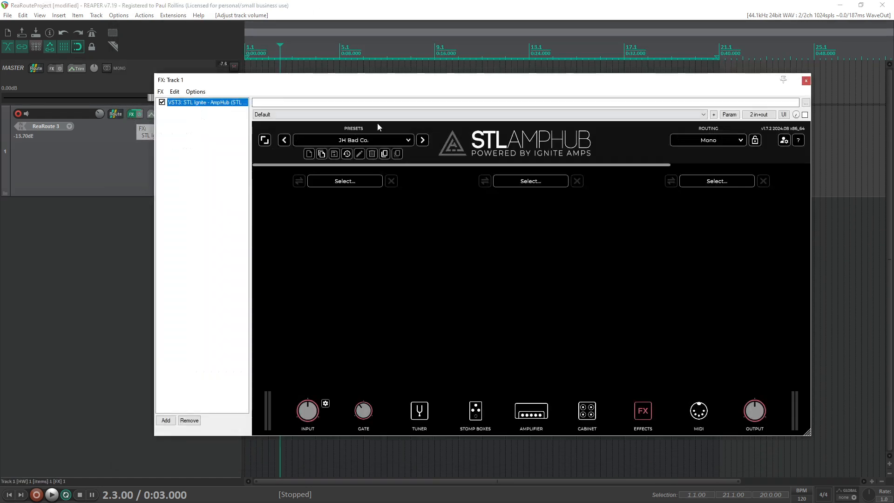
left_click(519, 416)
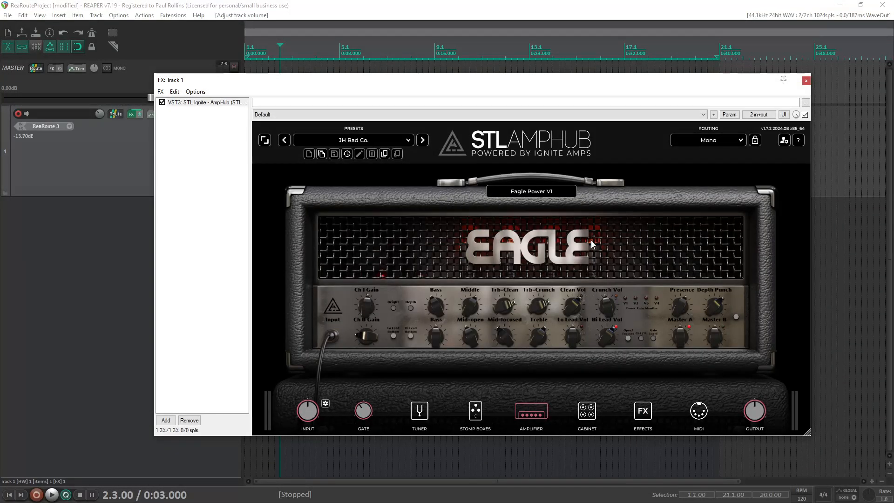
left_click(522, 191)
left_click(344, 186)
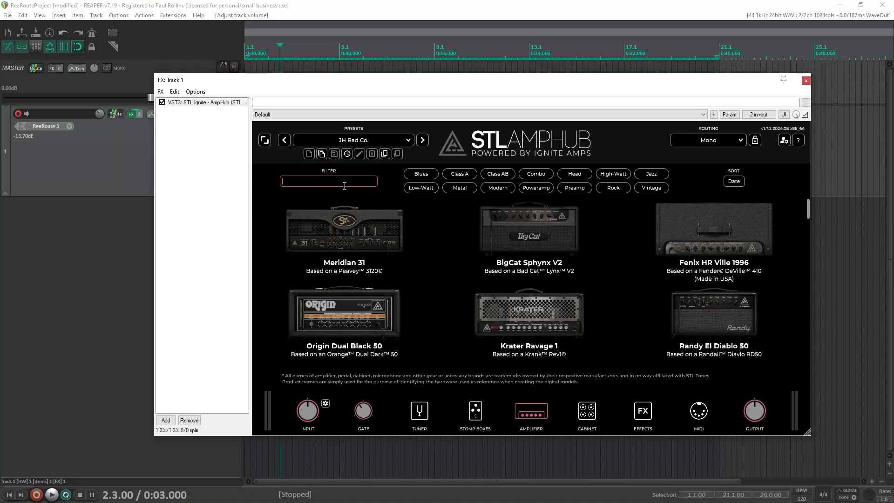
type("eag")
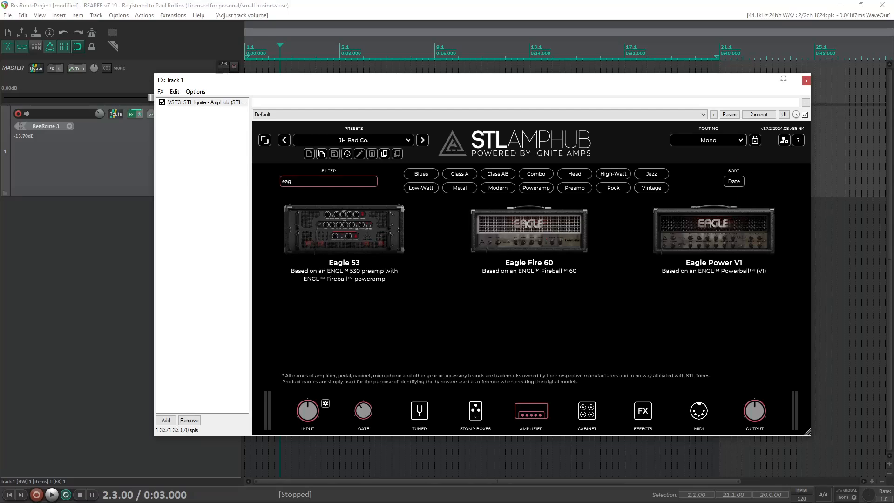
Step: Switch to TONEX, choose the black amp head skin with the spaced TONEX lettering and a row of knobs, and proceed to the Save stage
key("alt+Tab")
scroll(577, 277, "down", 5)
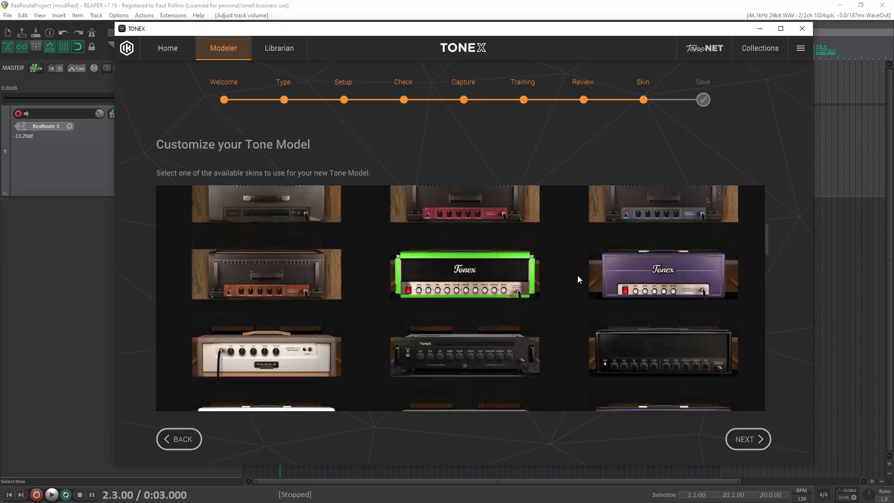
scroll(579, 278, "down", 6)
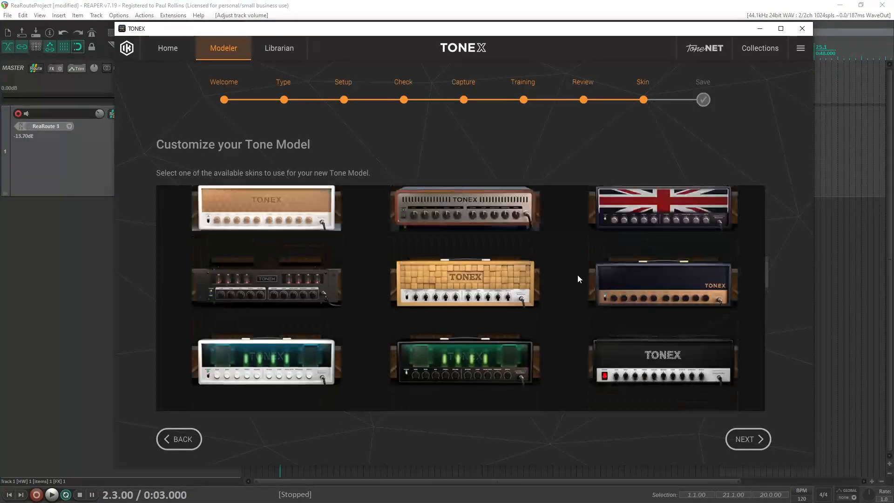
scroll(578, 278, "down", 5)
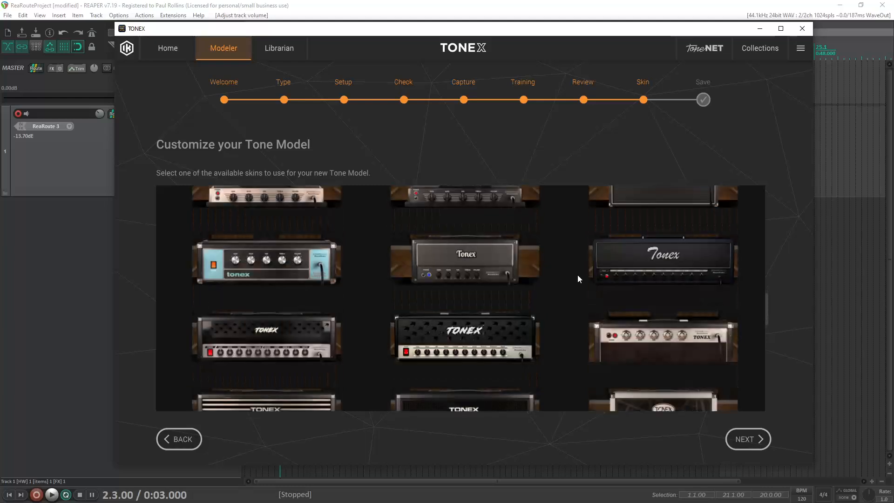
scroll(578, 274, "down", 2)
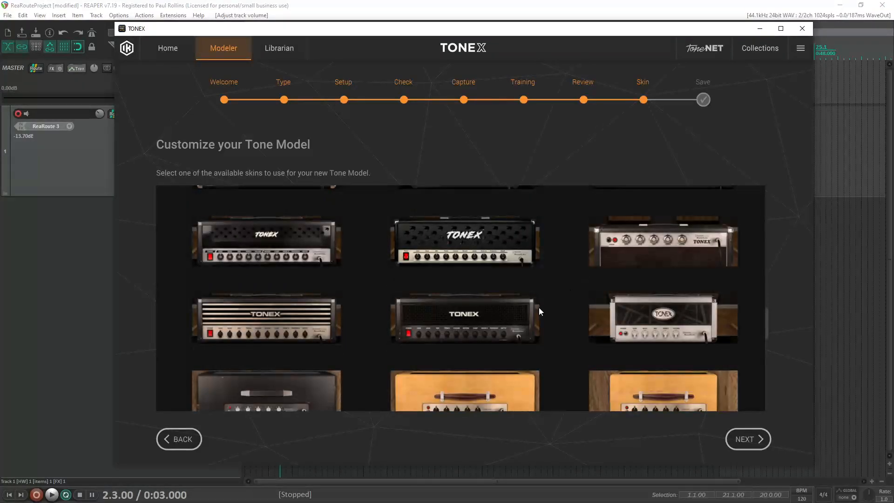
scroll(538, 307, "down", 5)
scroll(538, 307, "down", 3)
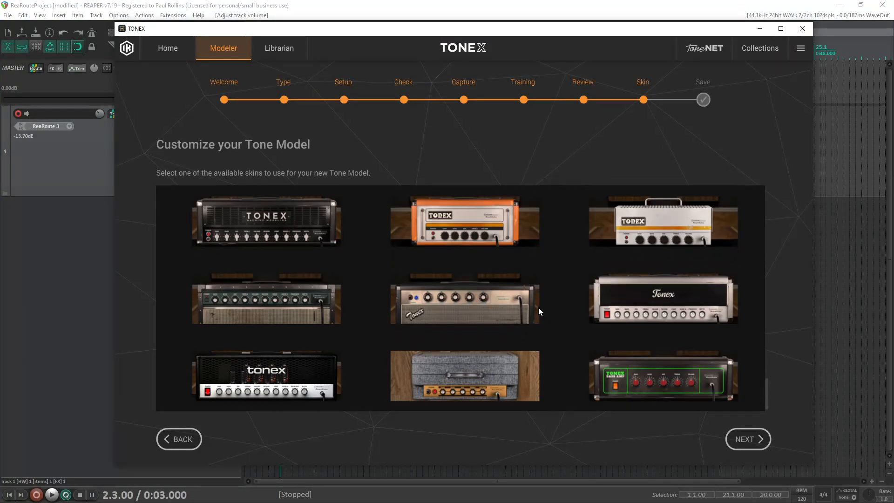
left_click(303, 238)
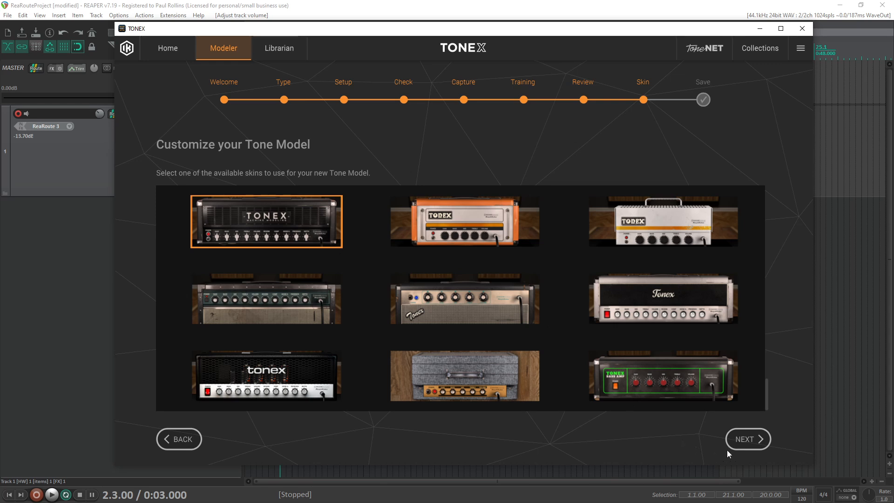
left_click(738, 440)
Step: Enter "ENGL Powerball 50" as the Tone Model's name, keywords and description
left_click(396, 127)
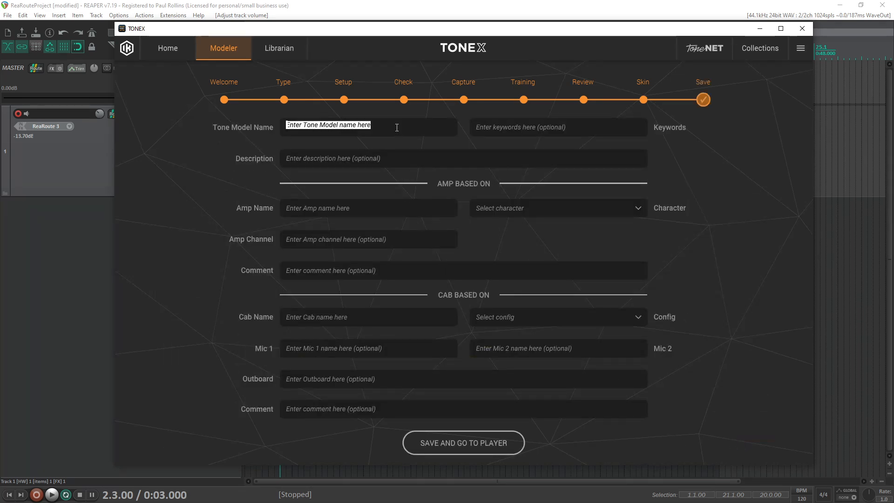
type("ENGL")
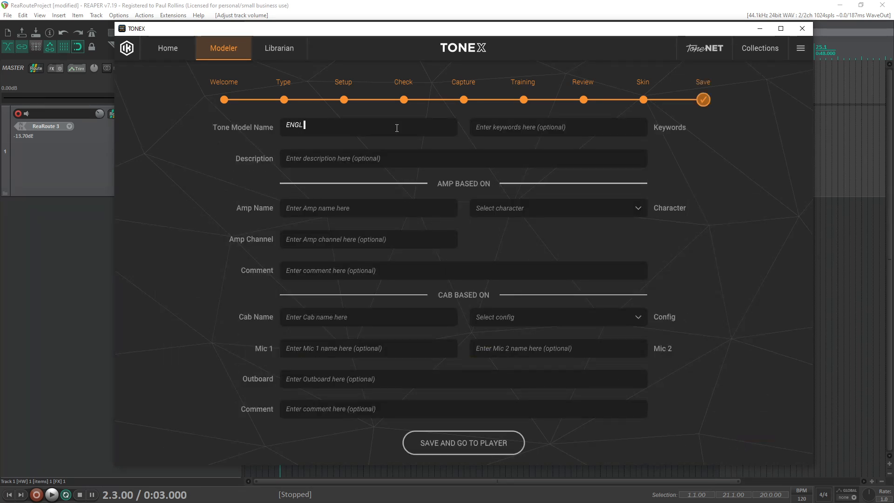
type(" Powerball 50")
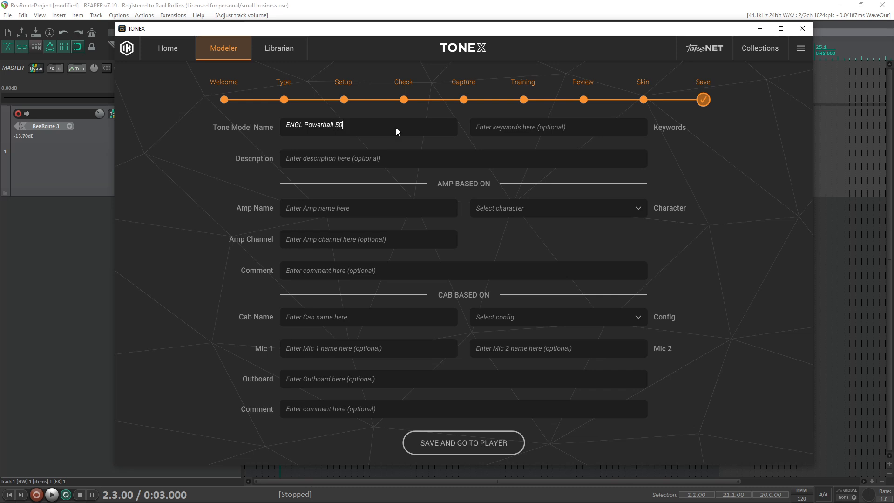
key("Tab")
type("E")
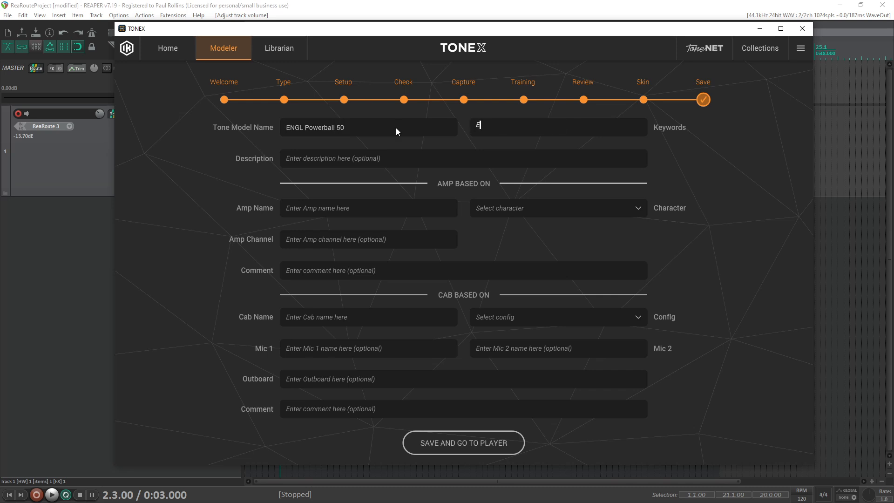
type("NGL Power")
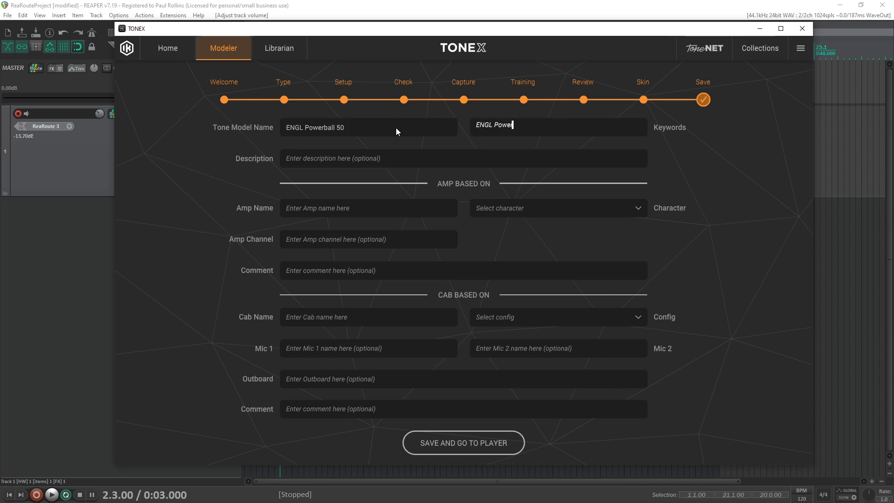
type("Ball 50")
triple_click(395, 127)
key("ctrl+c")
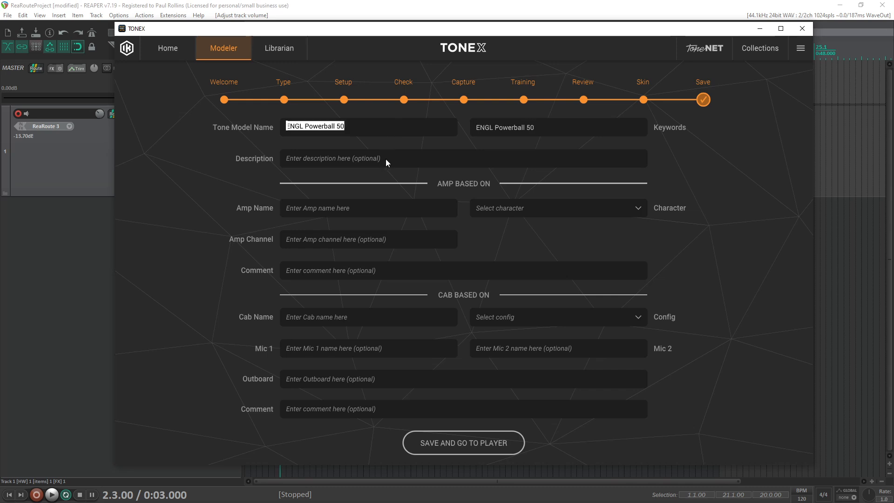
left_click(385, 159)
key("ctrl+v")
Step: Set the amp name to ENGL Powerball 50, its character to Hi-Gain and its channel to Lead
type("ENG")
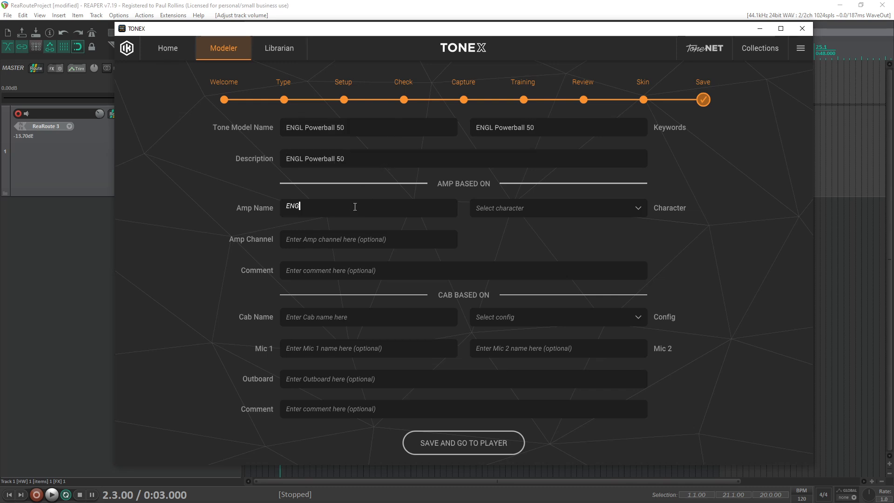
type("L Powerball")
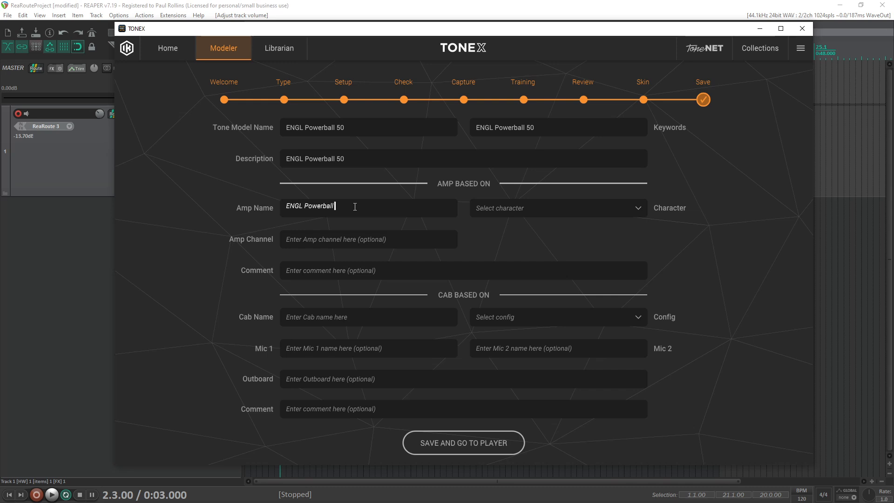
type(" 50")
left_click(494, 208)
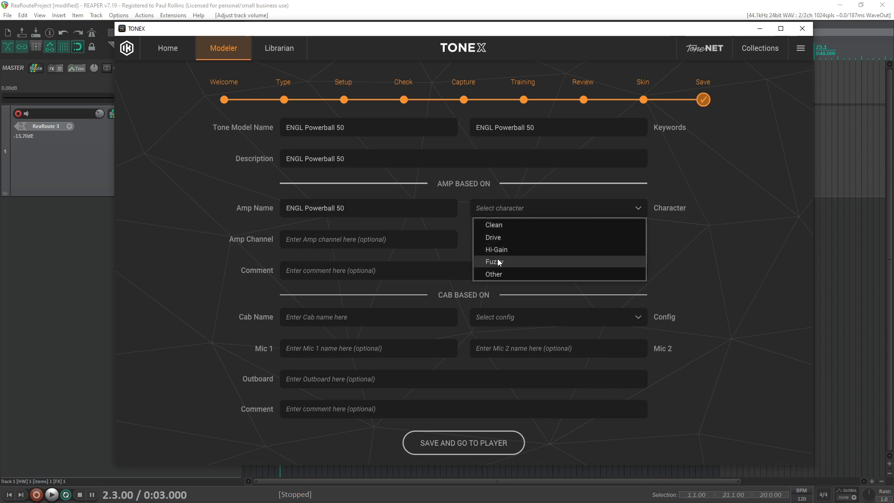
left_click(498, 252)
left_click(400, 237)
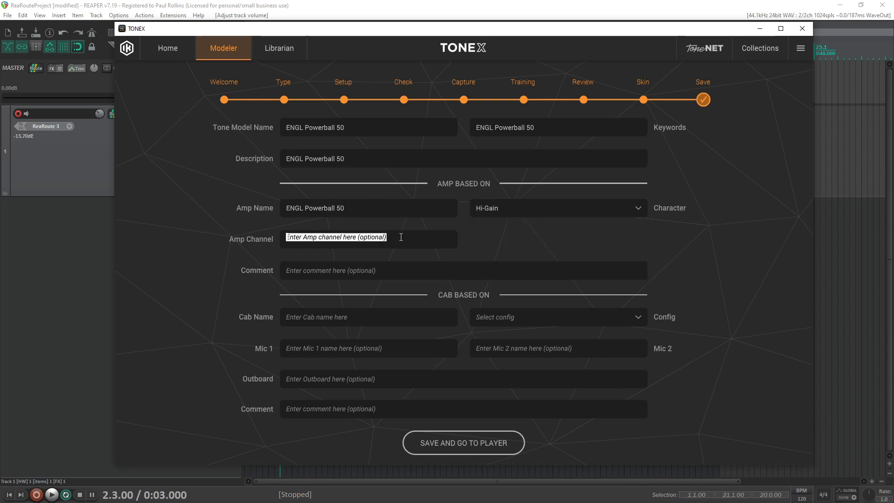
type("Lead")
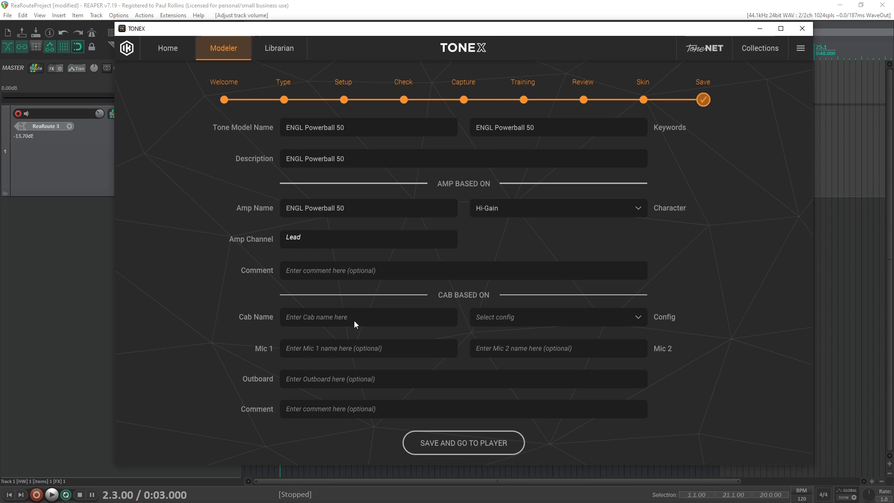
Step: Check in REAPER which cabinets and microphones AmpHub uses on track 1, move its window aside, and return to TONEX
left_click(354, 320)
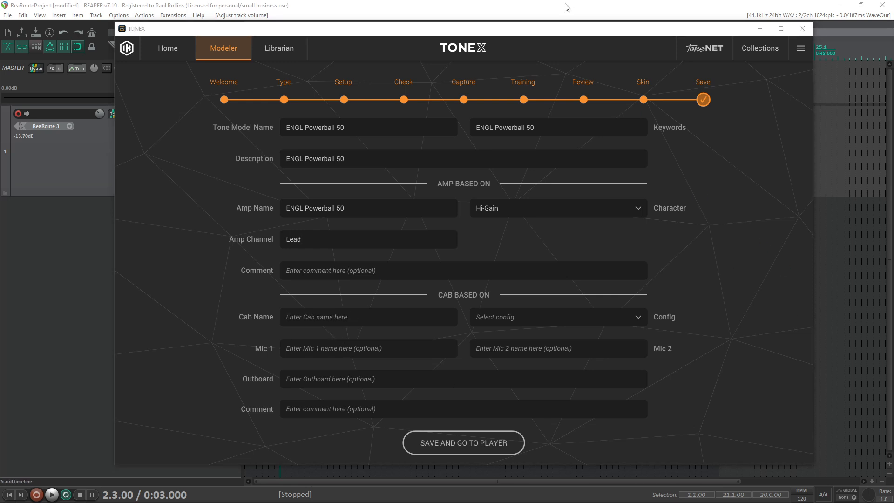
left_click(566, 7)
left_click(589, 411)
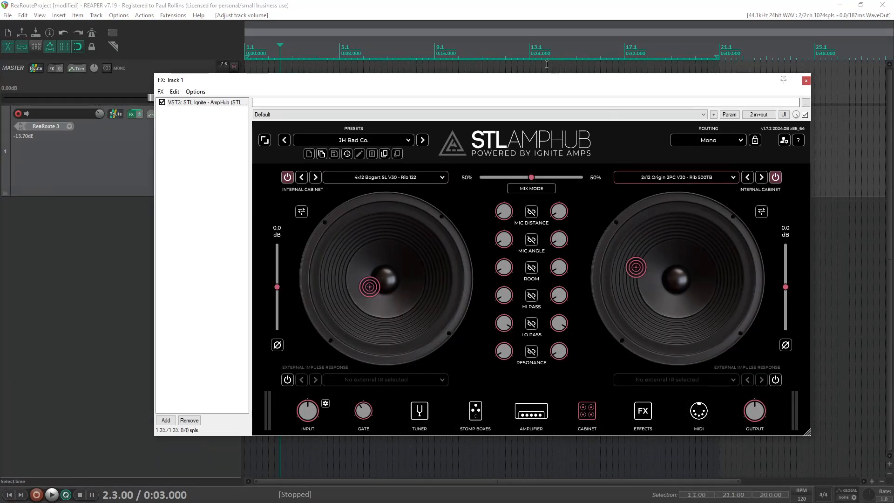
left_click_drag(550, 82, 893, 131)
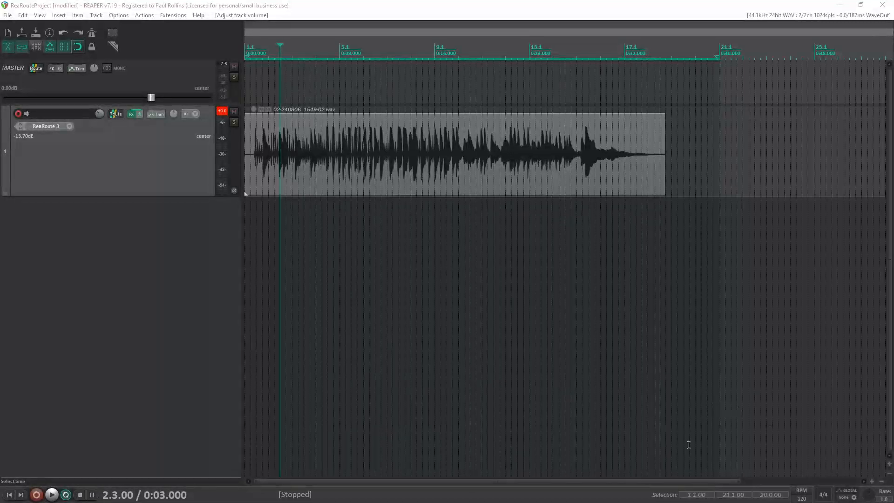
key("alt+Tab")
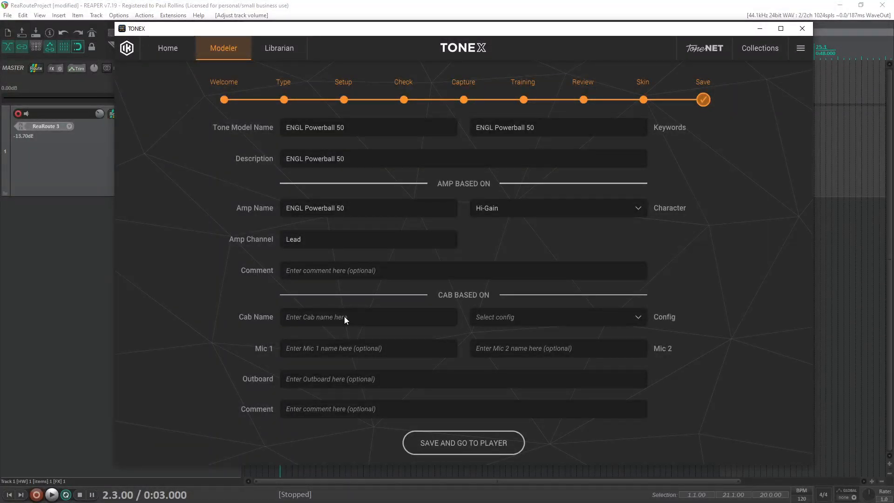
Step: Set the cab name to Bogart 4x12 and its configuration to 4x12
left_click(344, 317)
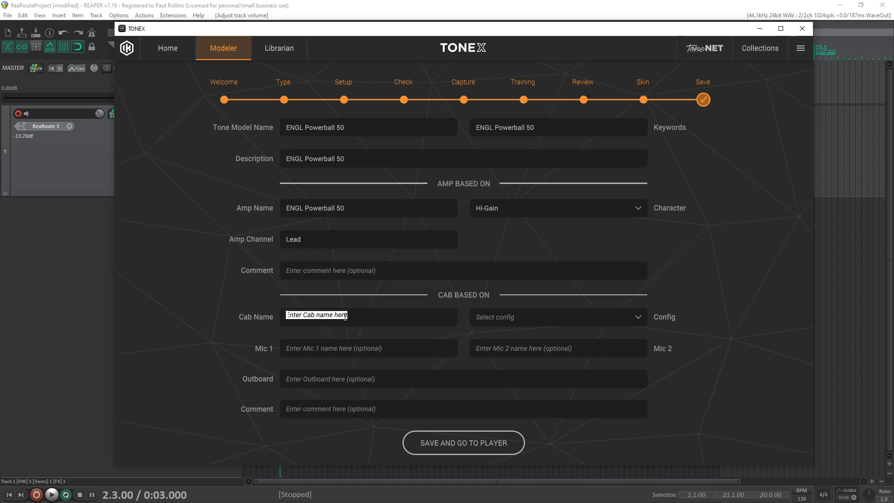
type("Bogart")
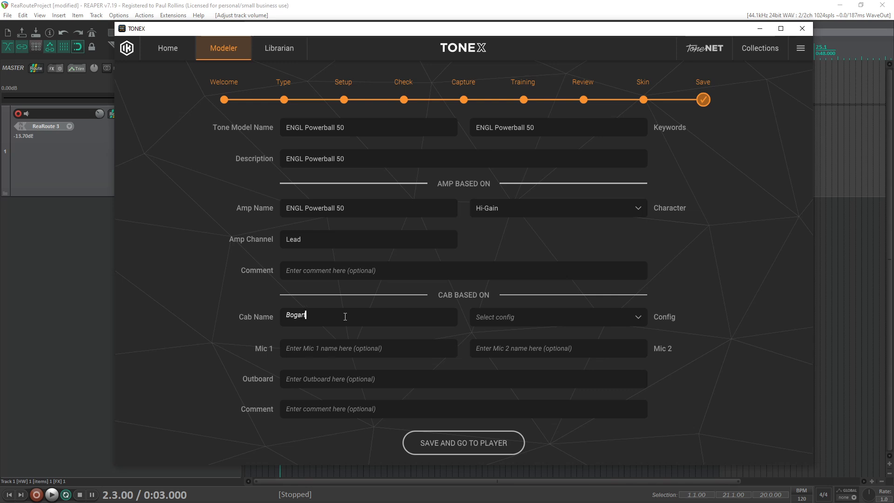
type(" 4x12")
left_click(489, 316)
left_click(524, 132)
Step: Set Mic 1 to Rib 122 and Mic 2 to Rib 500TB, and save the Tone Model to the player, dismissing the audio settings
left_click(357, 351)
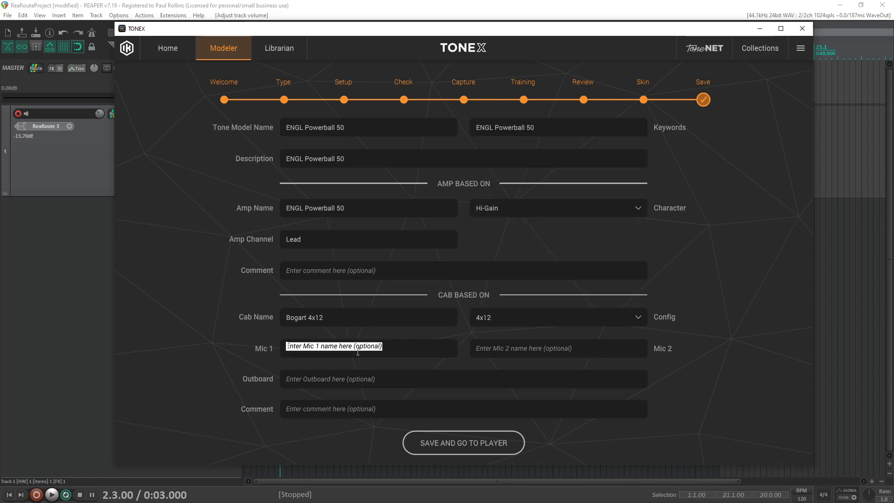
type("Rib")
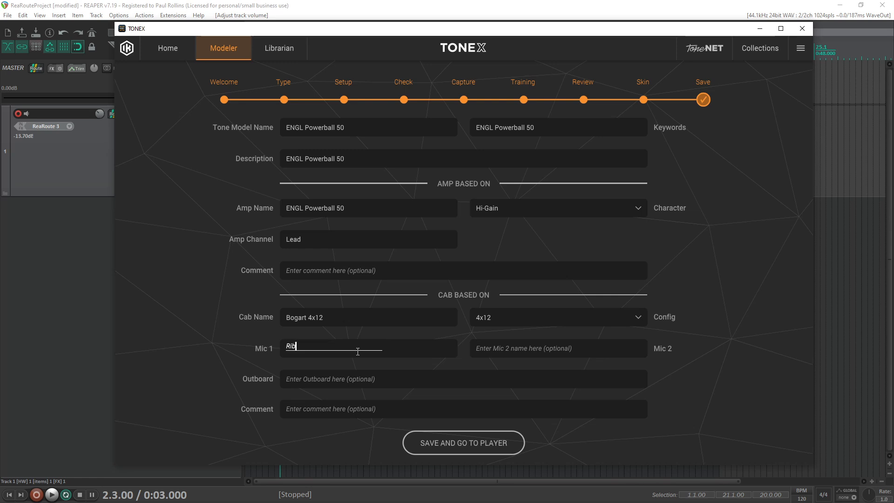
type(" 122")
left_click(520, 349)
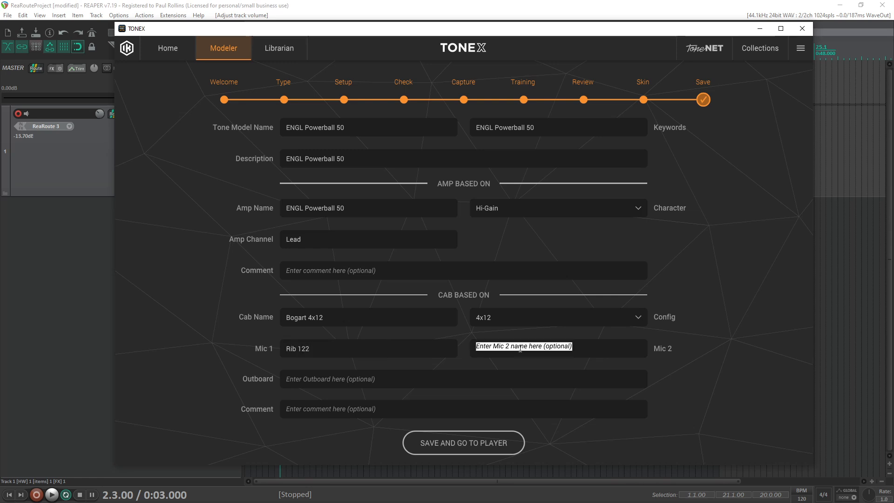
type("Rib")
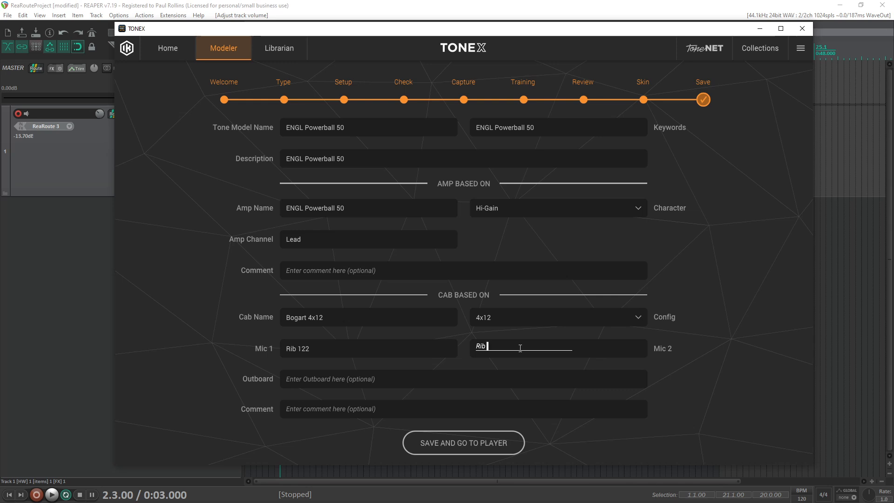
type(" 500TB")
left_click(479, 443)
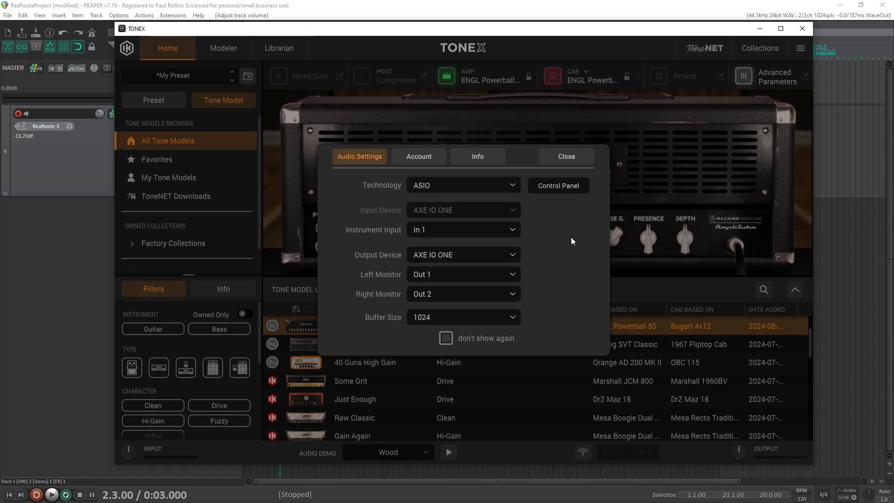
left_click(559, 155)
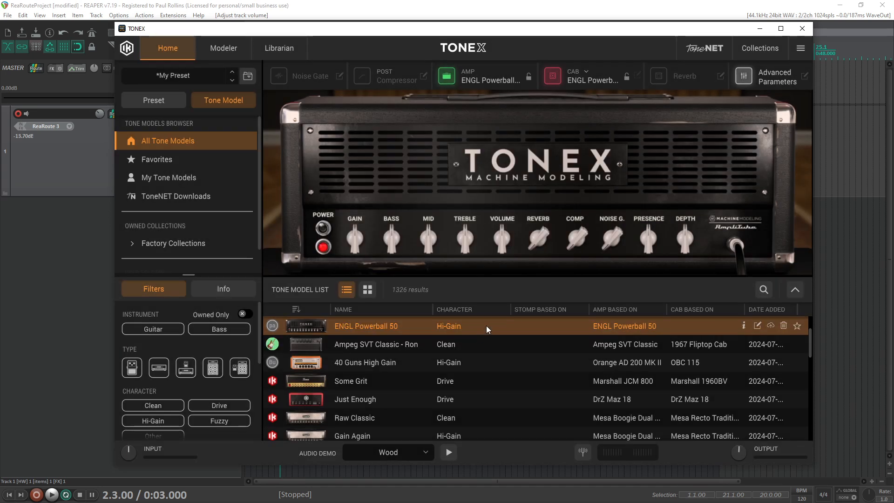
Step: Upload the ENGL Powerball 50 Tone Model to ToneNET with Rider as its audio demo
left_click(769, 325)
left_click(479, 288)
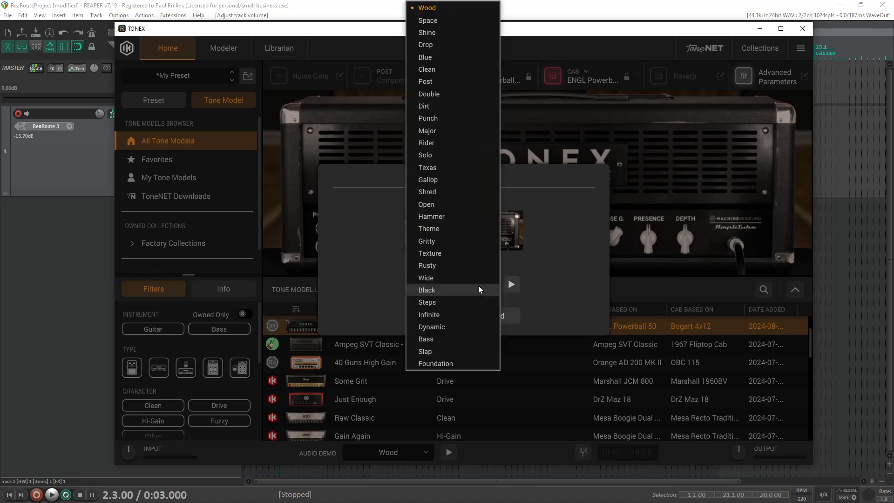
left_click(460, 143)
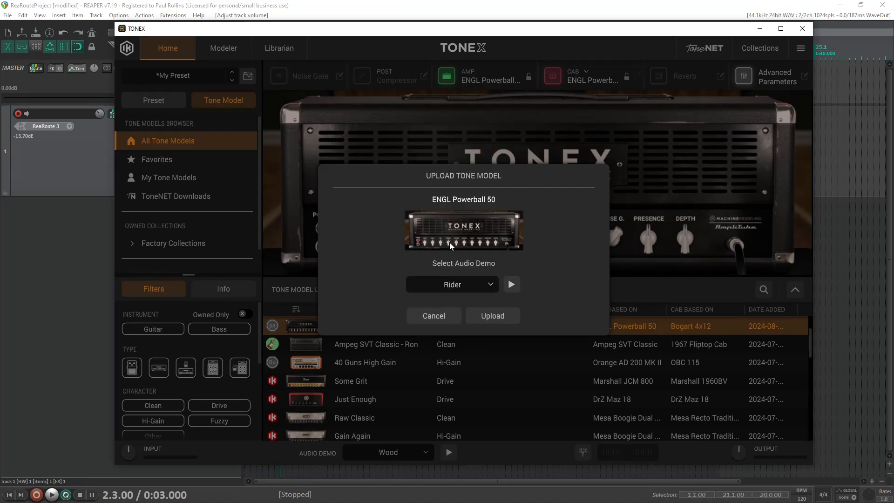
left_click(479, 319)
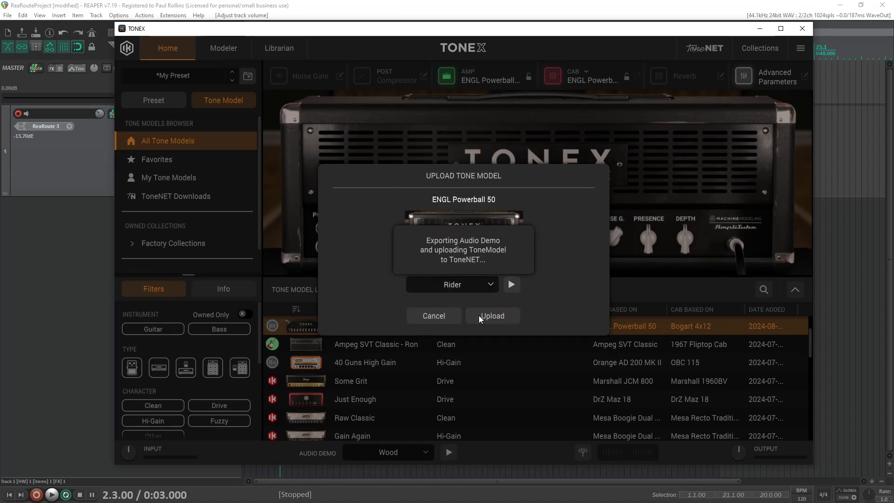